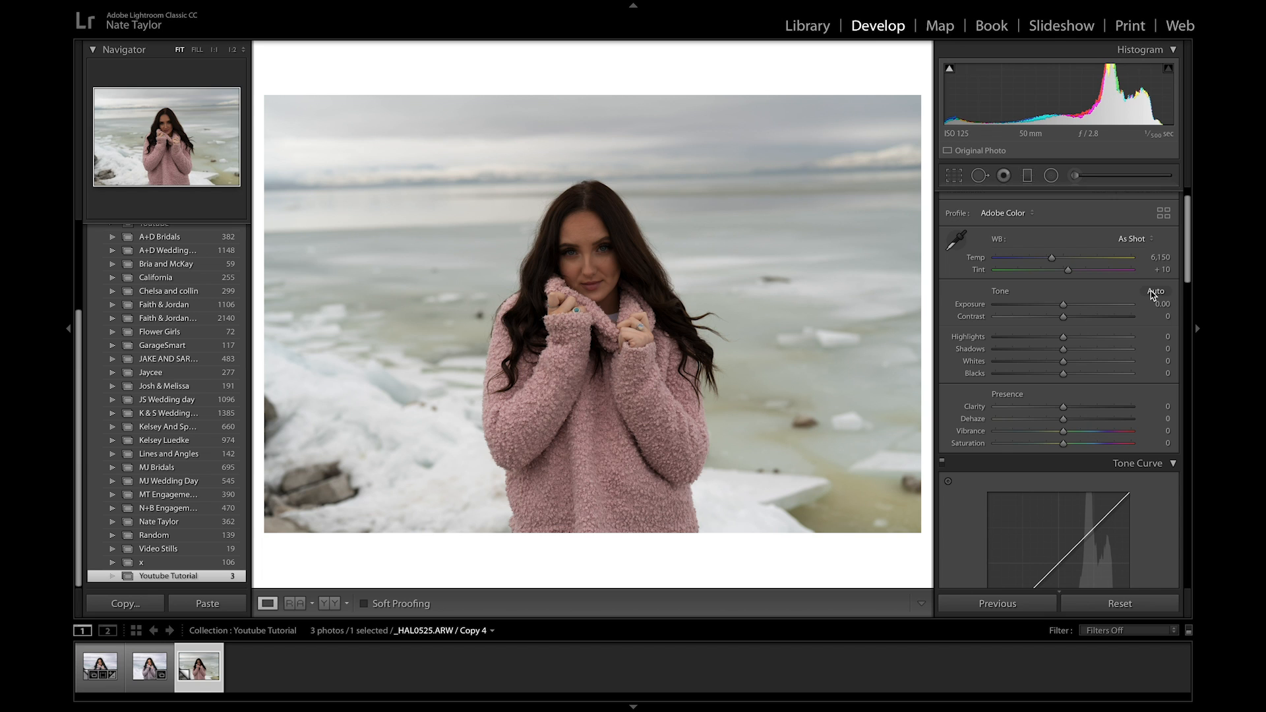
Step: Apply automatic tone adjustments to the portrait and set the white balance temperature to 5,500 and tint to +7
left_click(1155, 291)
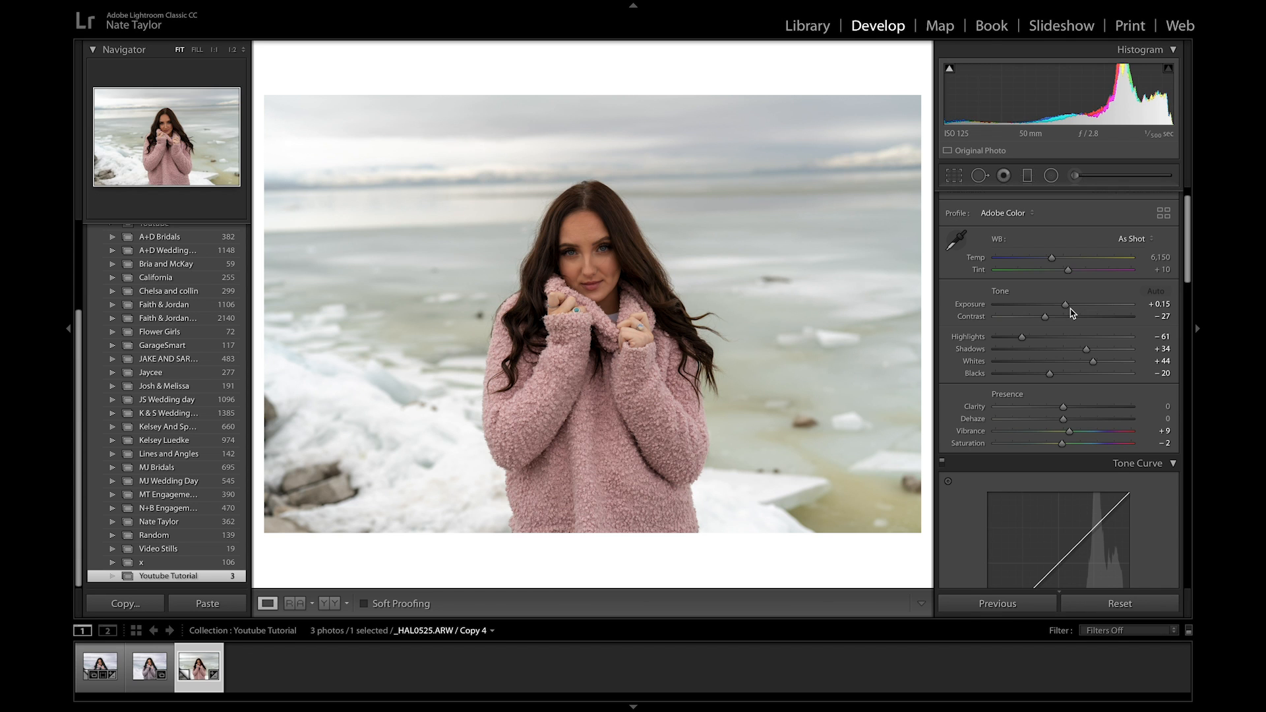
scroll(1071, 313, "up", 1)
left_click(1161, 285)
type("5610")
key("Return")
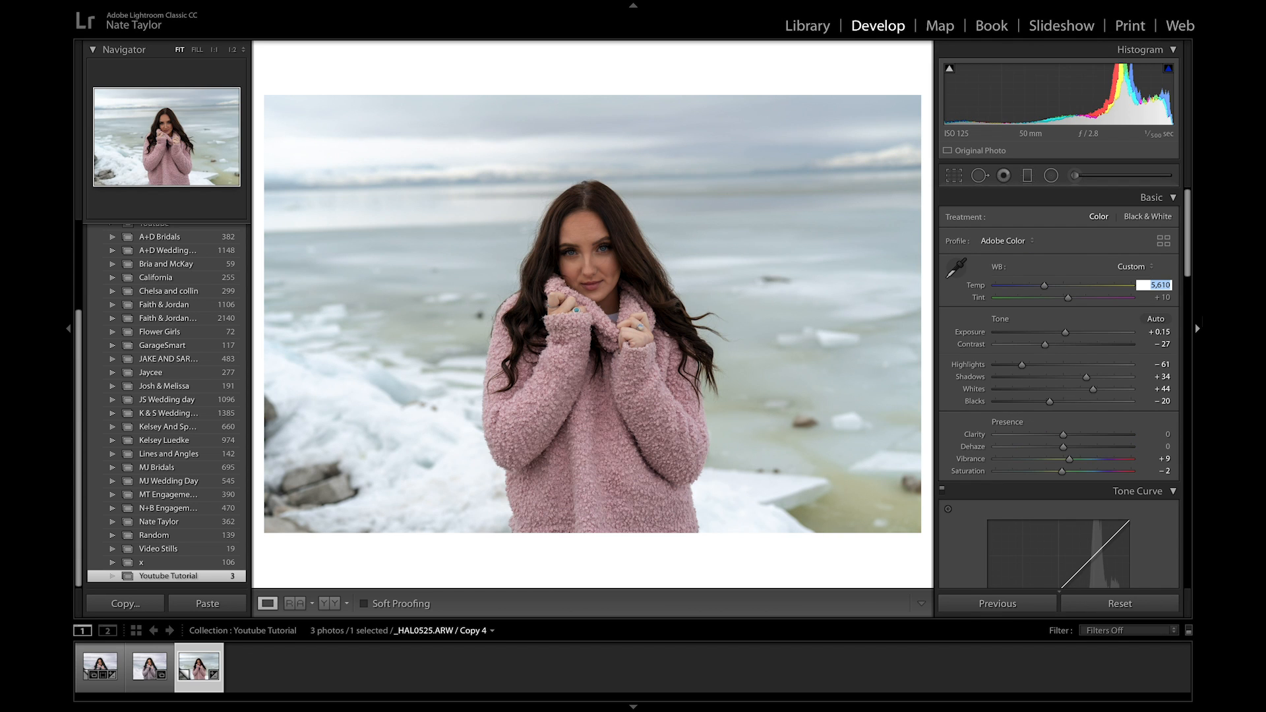
type("5,500")
key("Return")
Step: Set contrast to +65, highlights to -28, shadows to +90, whites to +29 and blacks to -58
scroll(1030, 357, "down", 1)
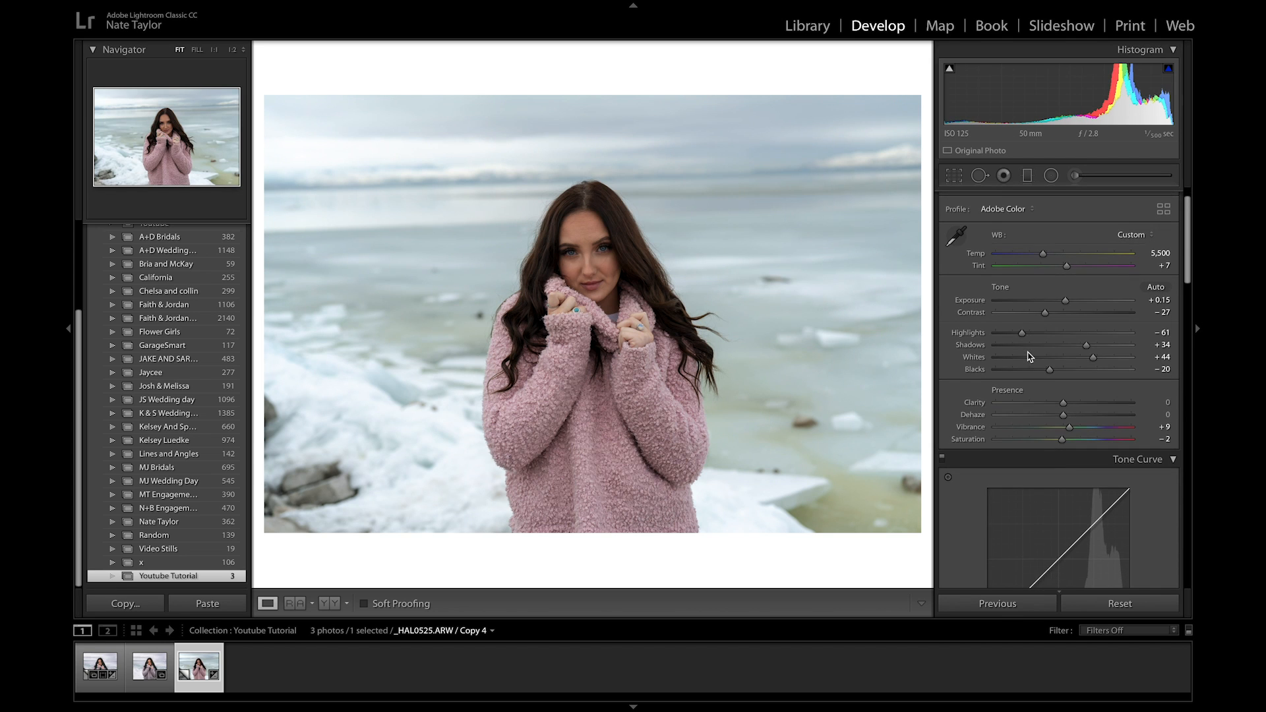
left_click(1047, 316)
left_click_drag(1047, 315, 1109, 318)
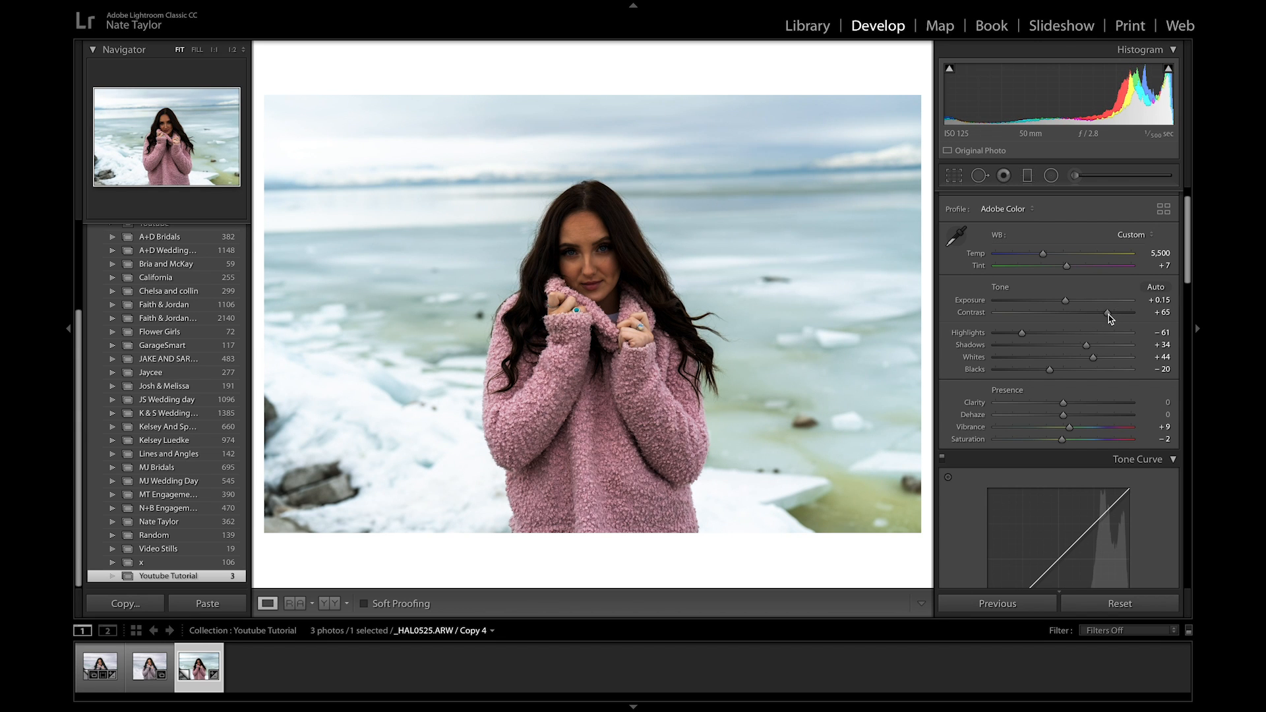
left_click_drag(1022, 333, 1043, 336)
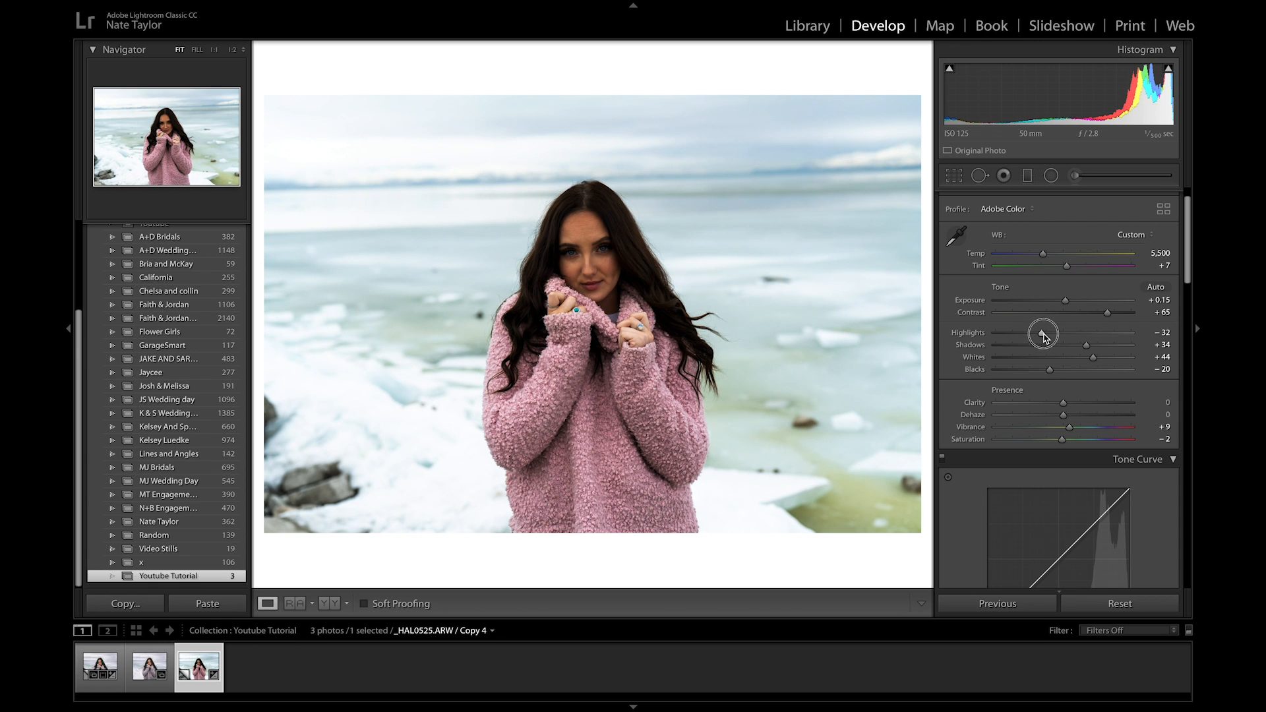
left_click_drag(1043, 336, 1048, 340)
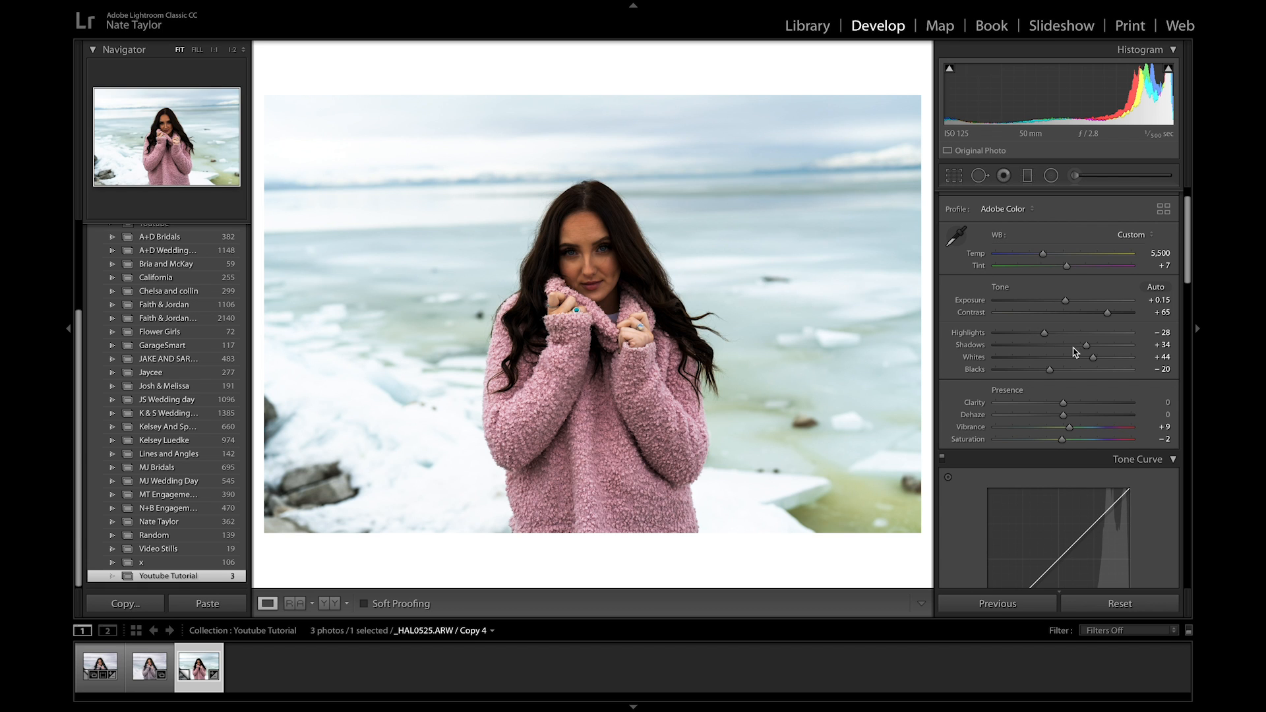
left_click_drag(1084, 349, 1126, 352)
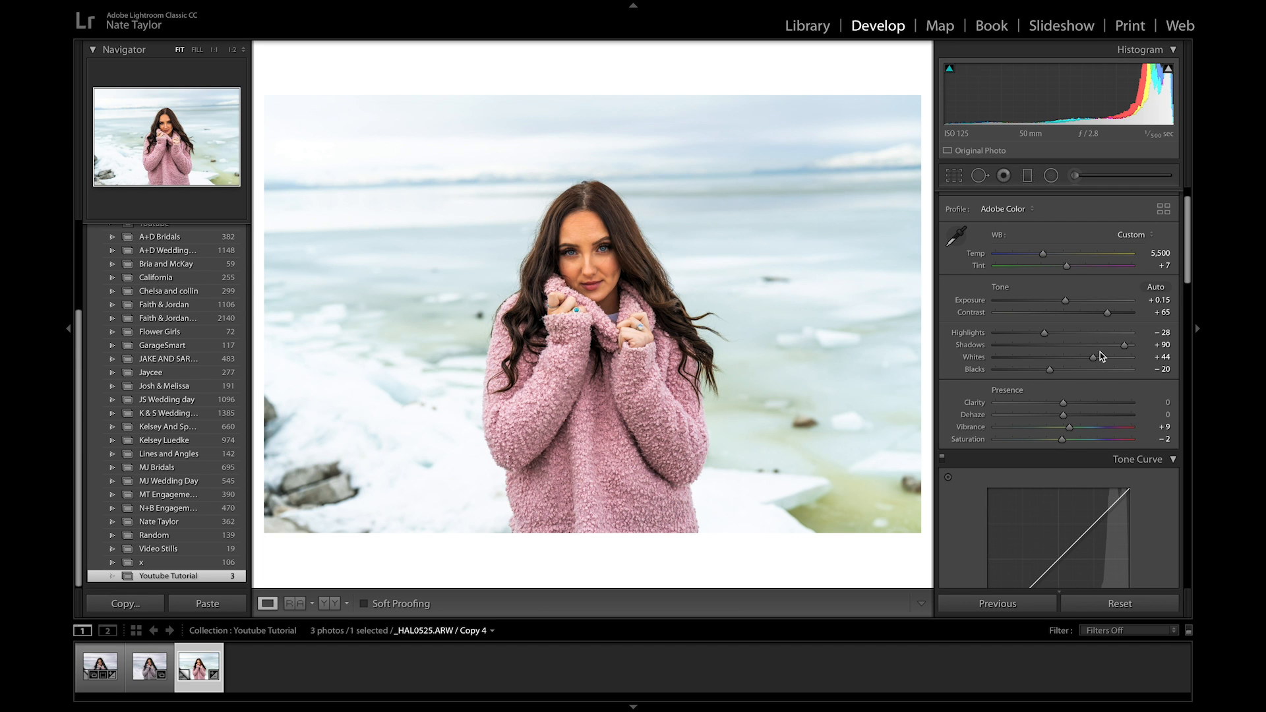
left_click_drag(1092, 357, 1026, 375)
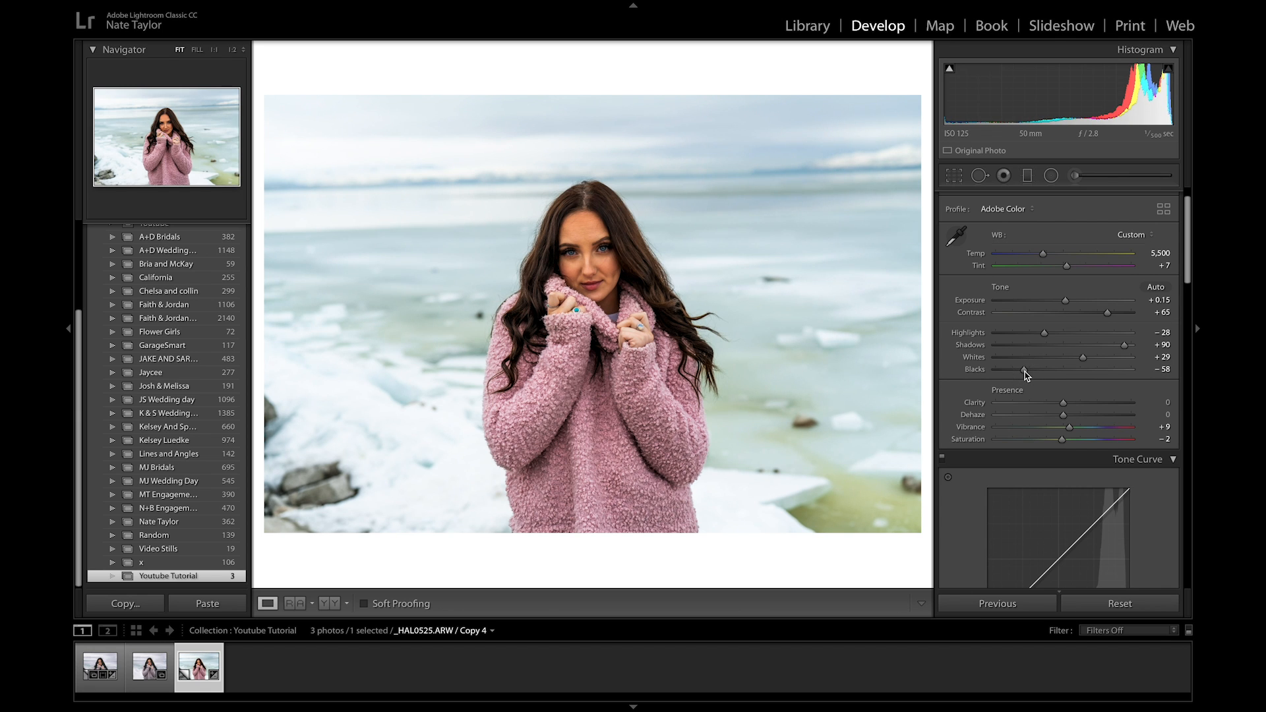
Step: Set the portrait's clarity to +2, vibrance to +28 and saturation to -28
scroll(1055, 395, "down", 1)
left_click_drag(1066, 395, 1067, 395)
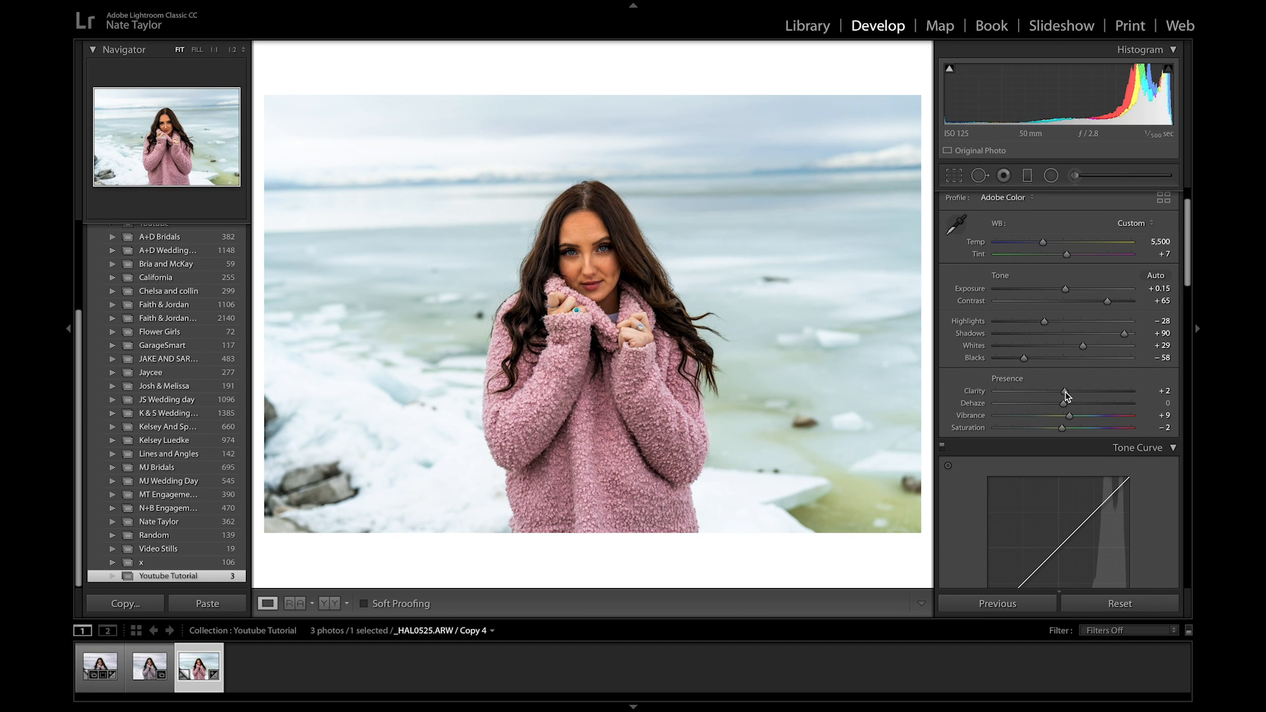
mouse_move(1062, 427)
left_mouse_down()
mouse_move(1037, 427)
mouse_move(1082, 415)
left_mouse_up()
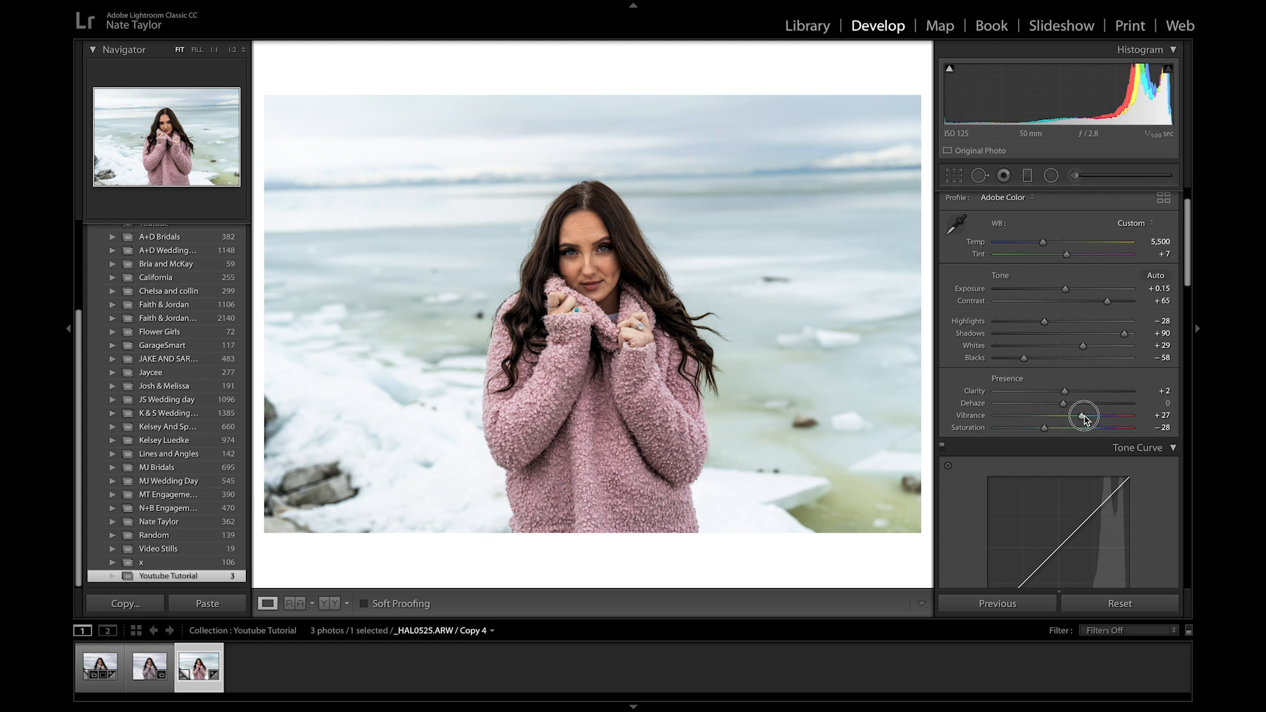
Step: Shape the tone curve by lowering the darks to -15 and raising the lights to +6
scroll(1134, 287, "up", 4)
scroll(1134, 287, "down", 6)
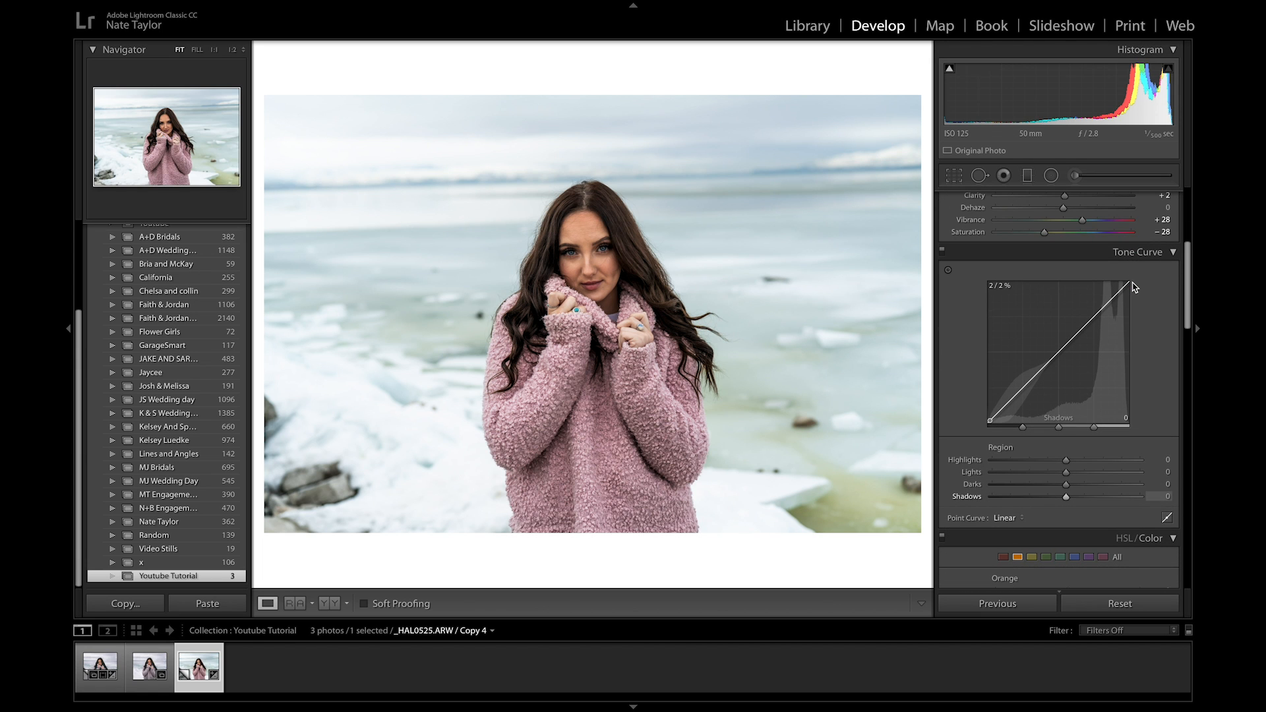
left_click_drag(1023, 385, 1023, 392)
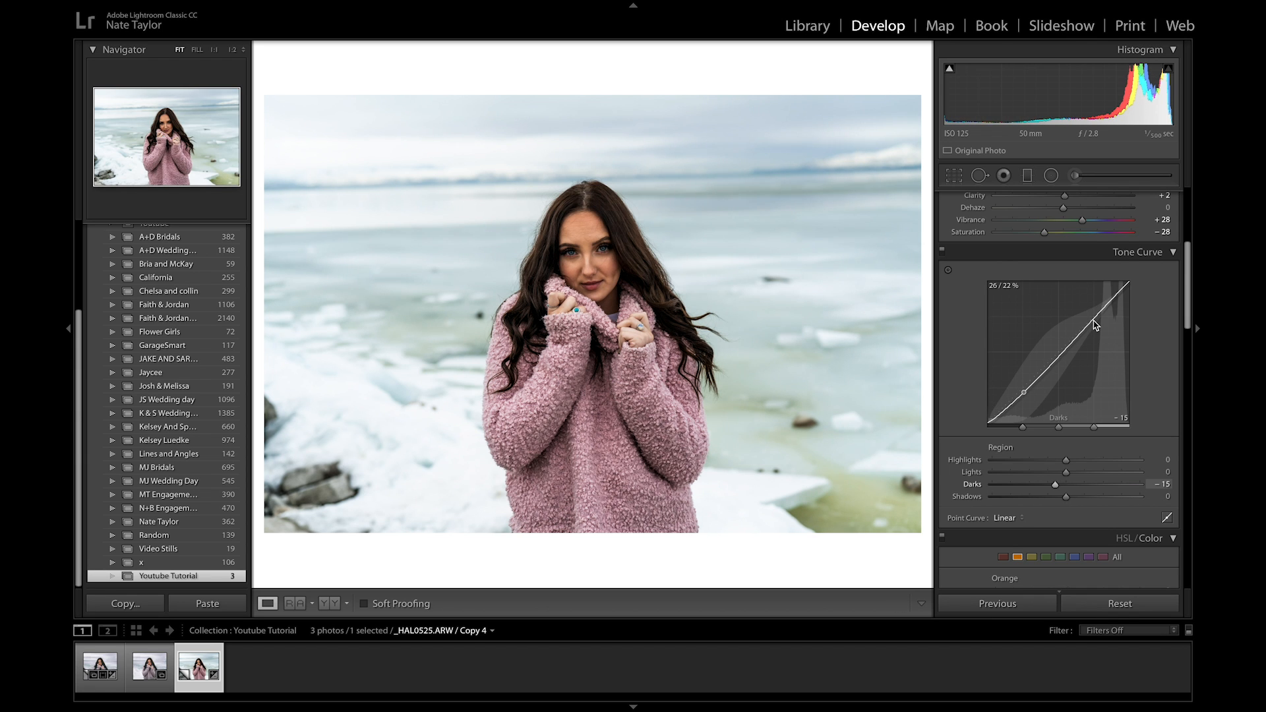
left_click_drag(1093, 325, 1092, 317)
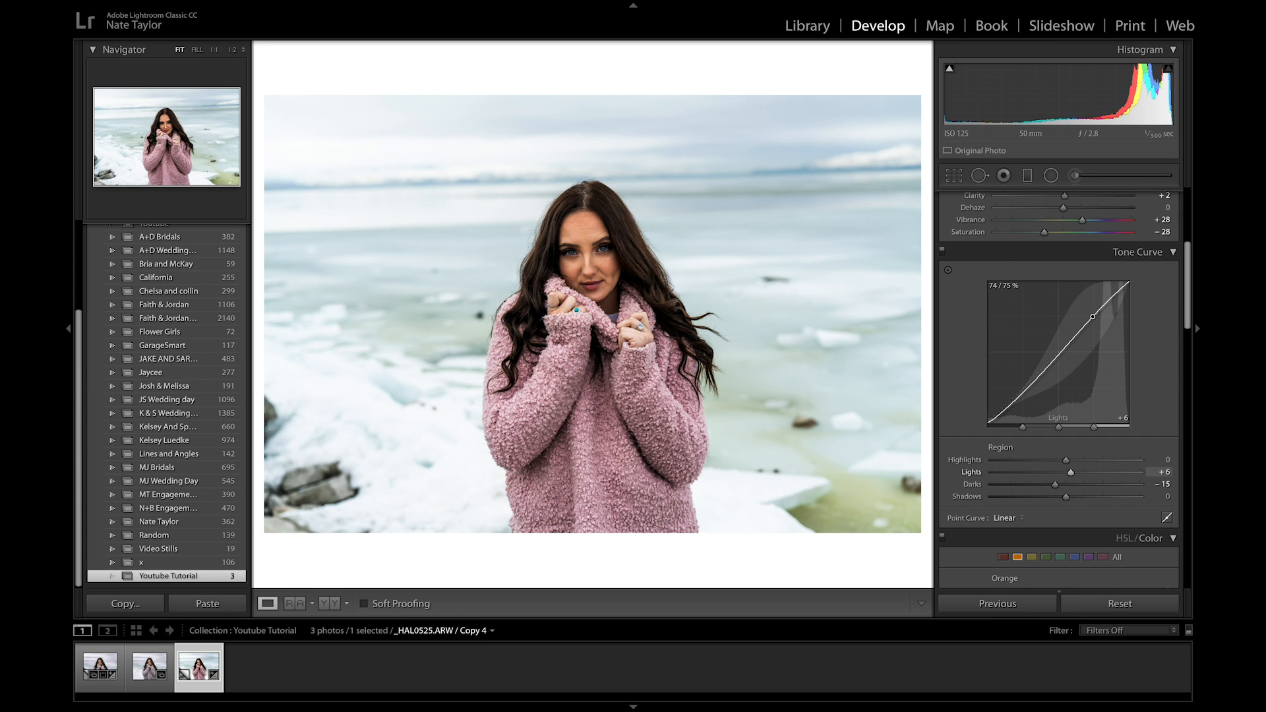
Step: Raise the orange saturation and set the yellow hue to -12, saturation to -71 and luminance to -42
scroll(1065, 393, "down", 1)
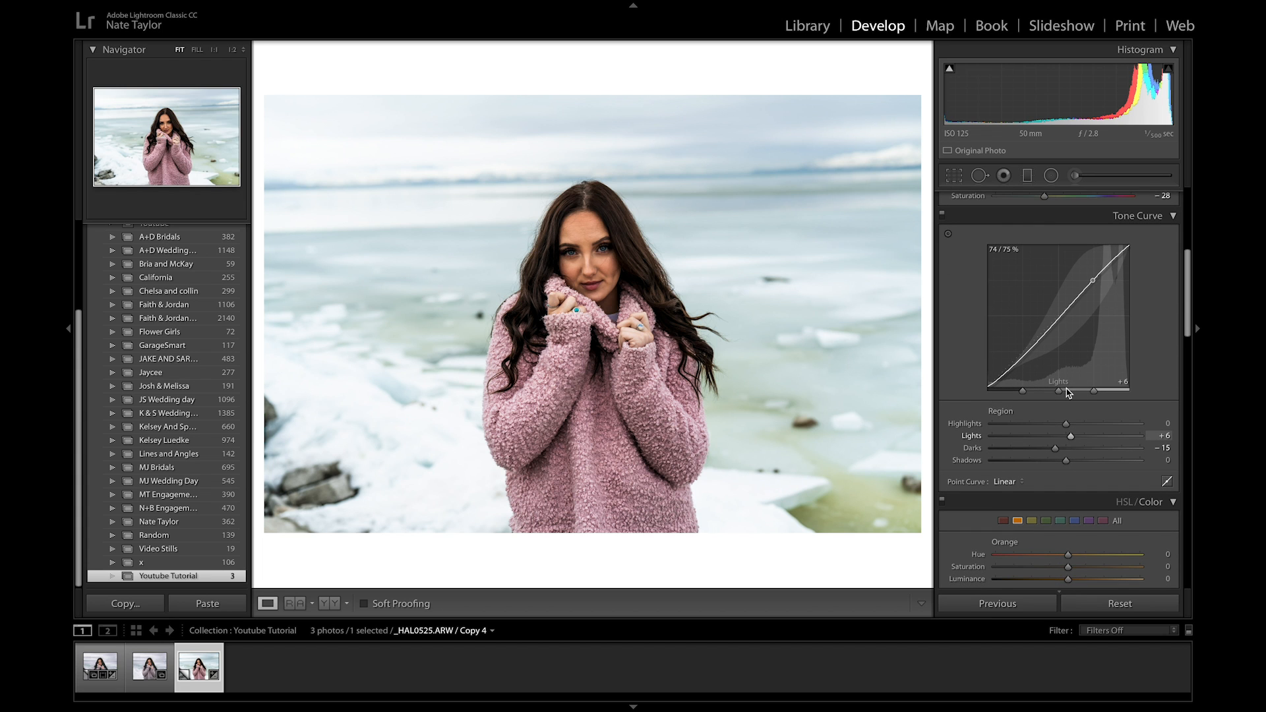
scroll(1068, 392, "down", 5)
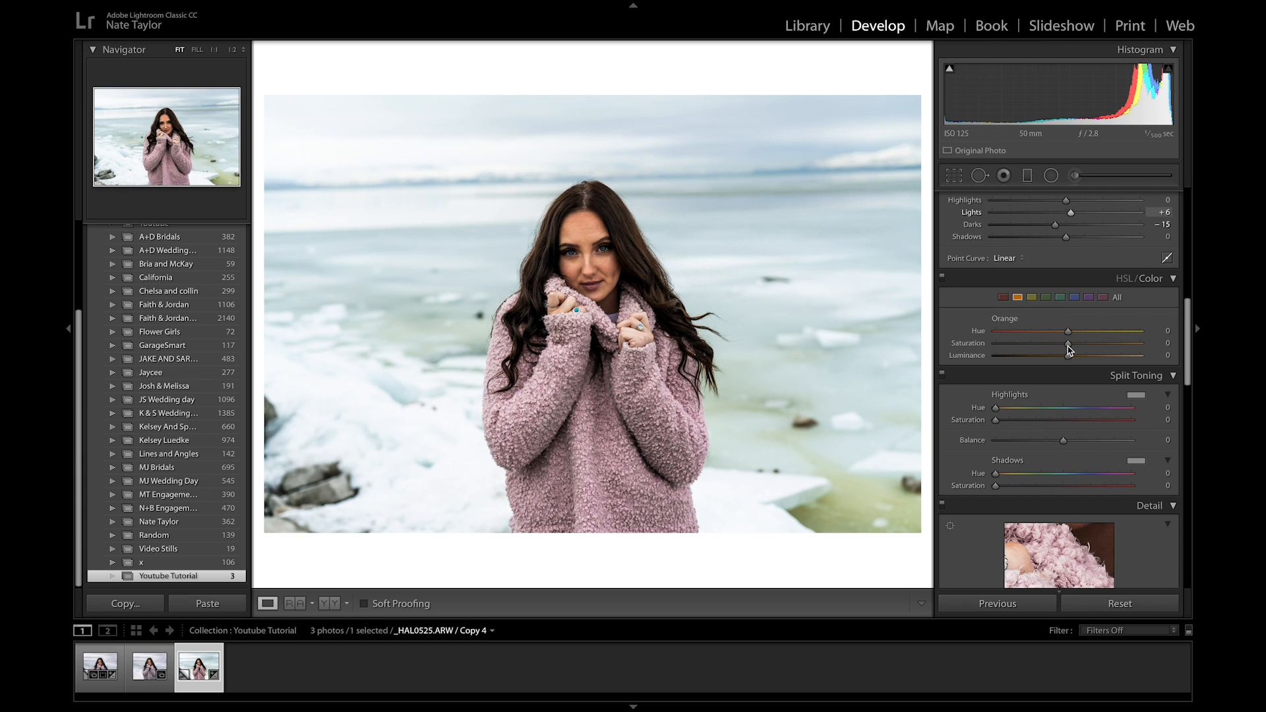
left_click_drag(1067, 345, 1088, 348)
left_click(1032, 297)
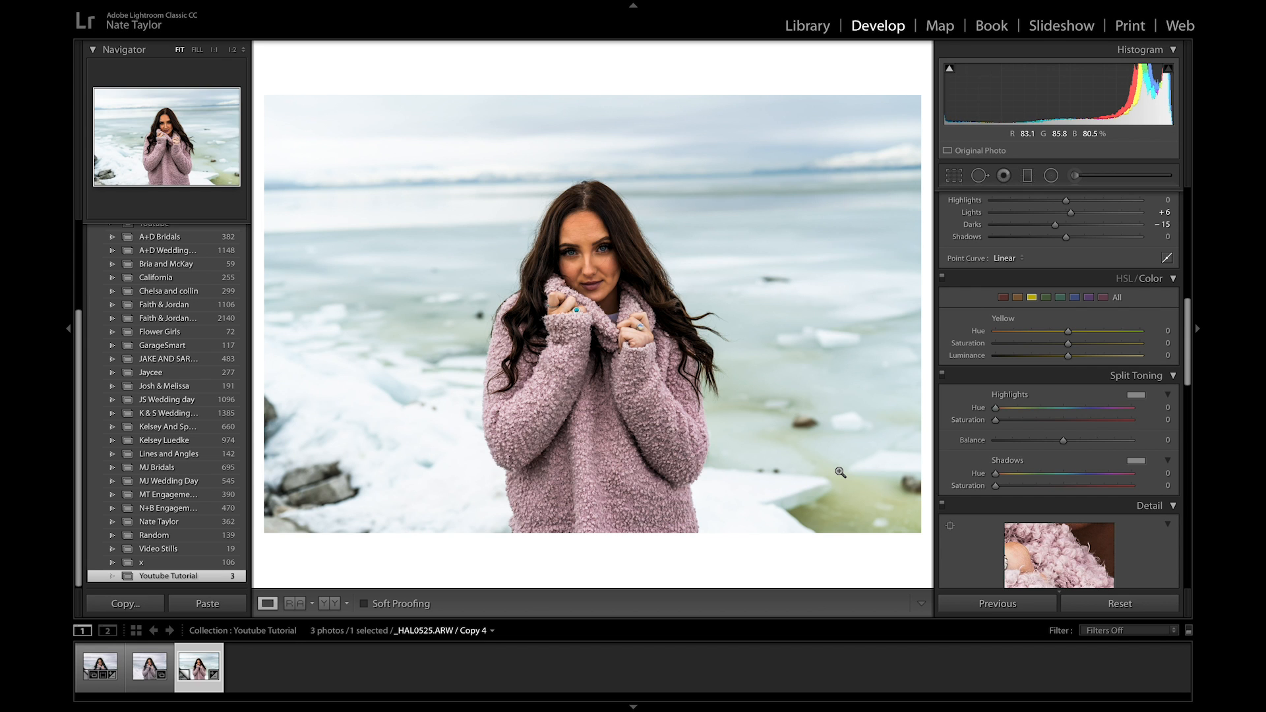
left_click_drag(1068, 333, 1016, 351)
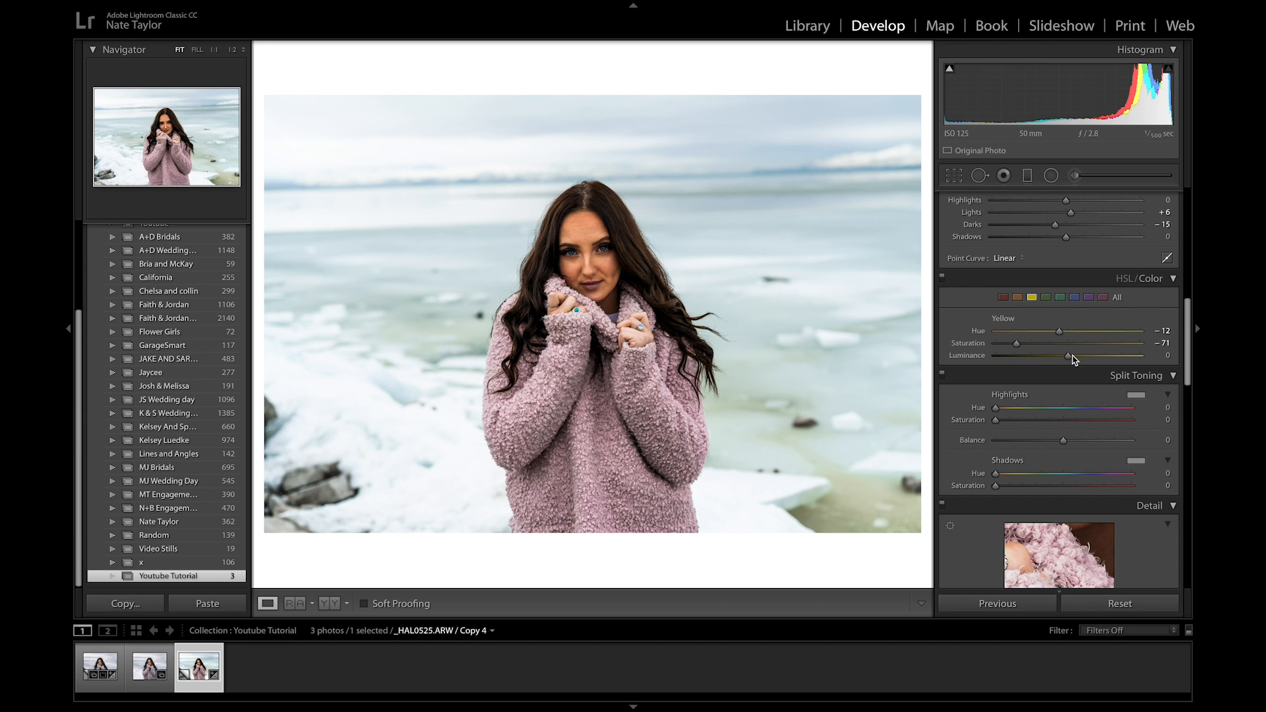
left_click_drag(1069, 356, 1041, 360)
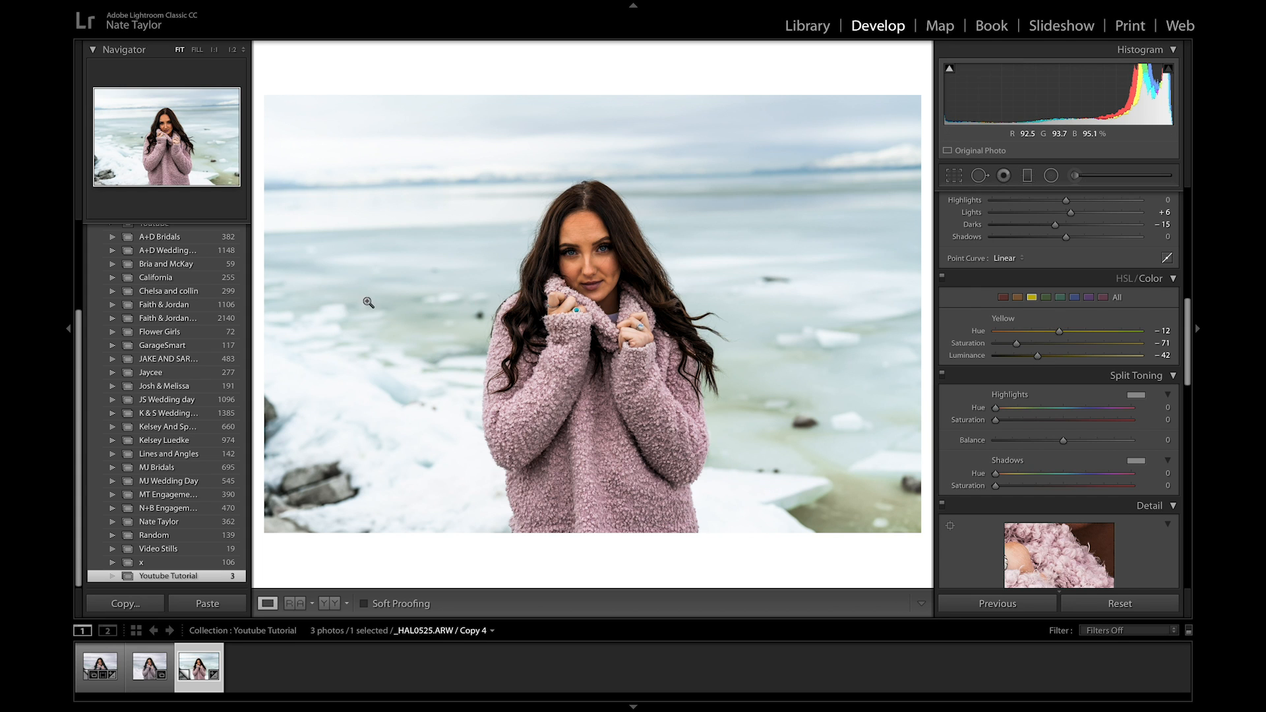
Step: Set the green hue to +21, saturation to -100 and luminance to -21
left_click(1046, 298)
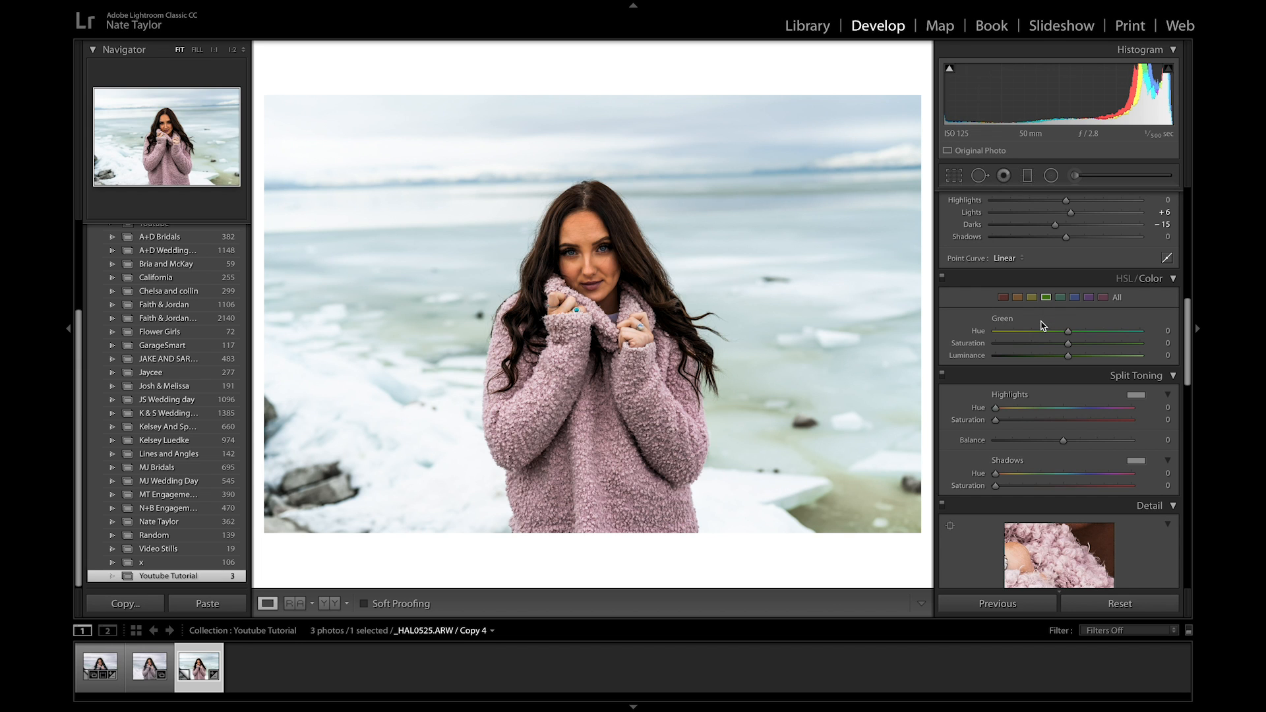
left_click_drag(1068, 330, 1078, 334)
left_click_drag(1068, 343, 962, 362)
left_click_drag(1068, 355, 1052, 356)
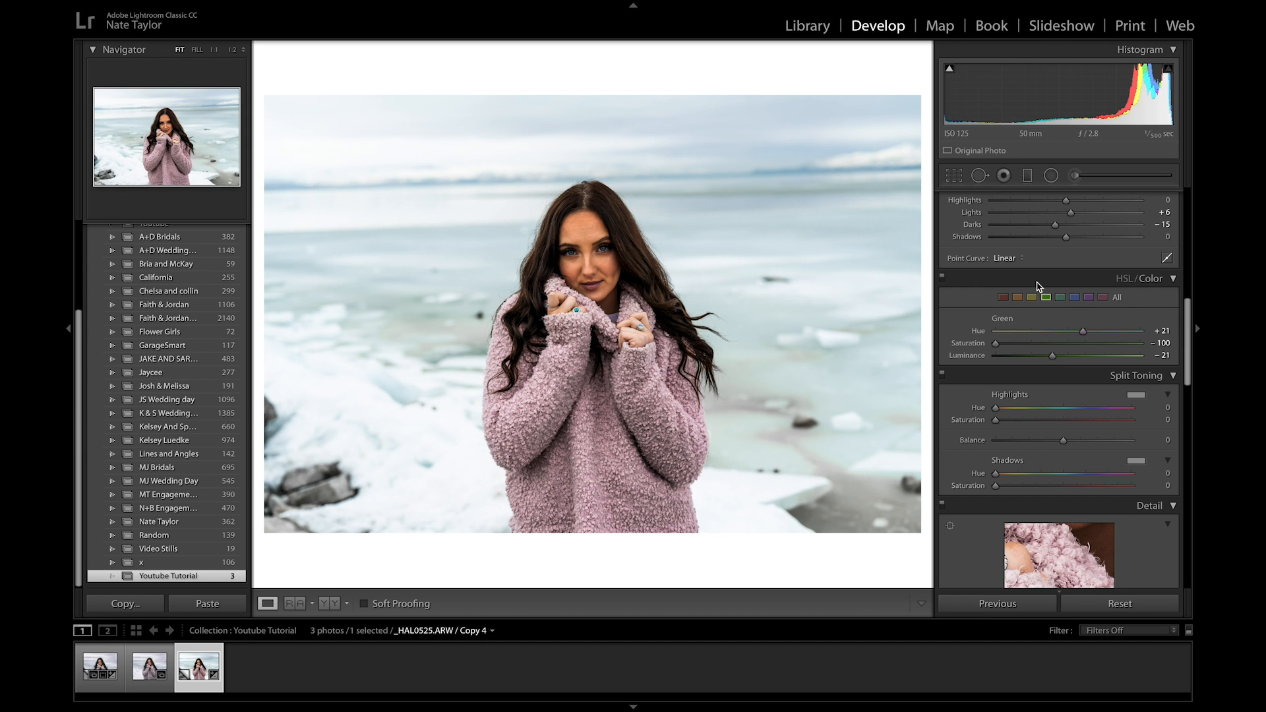
Step: Shift the blue hue to about +38 and lower the blue saturation
left_click(1060, 297)
left_click_drag(1068, 331, 1099, 331)
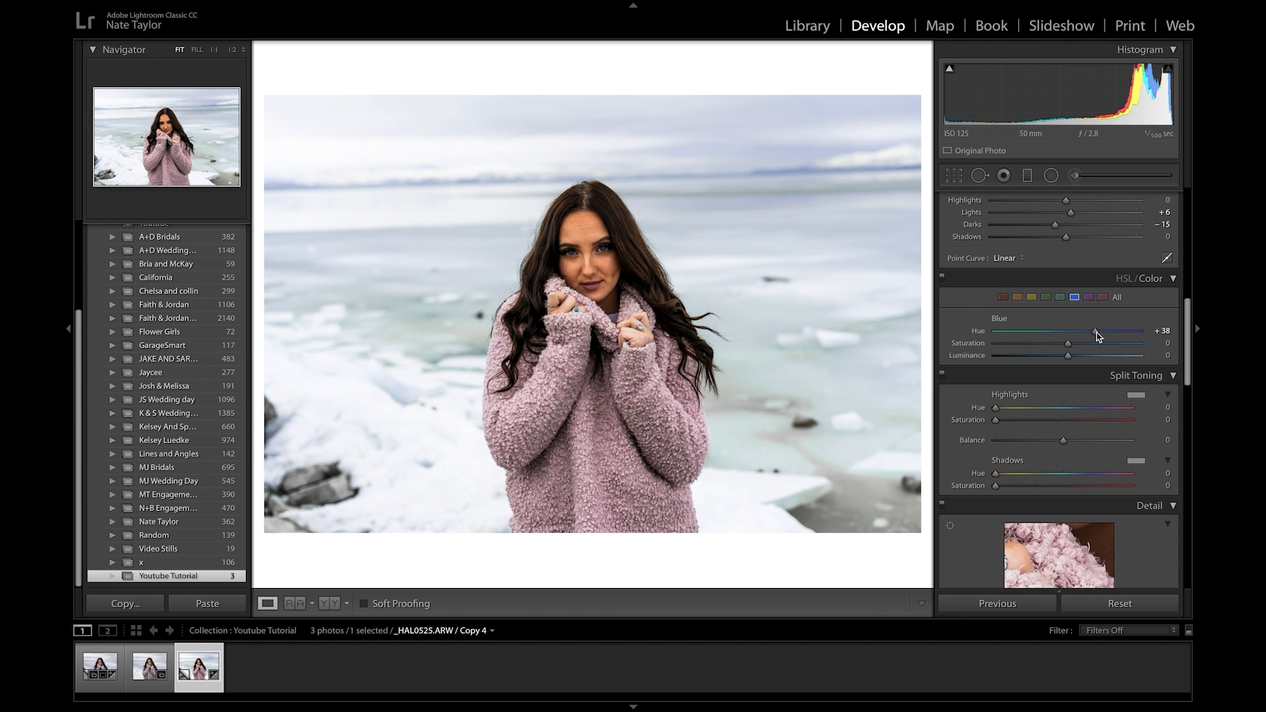
left_click_drag(1068, 344, 1036, 348)
Step: Set the sharpening amount to 77 and inspect the woman's face at 1:1 magnification
scroll(1033, 356, "down", 8)
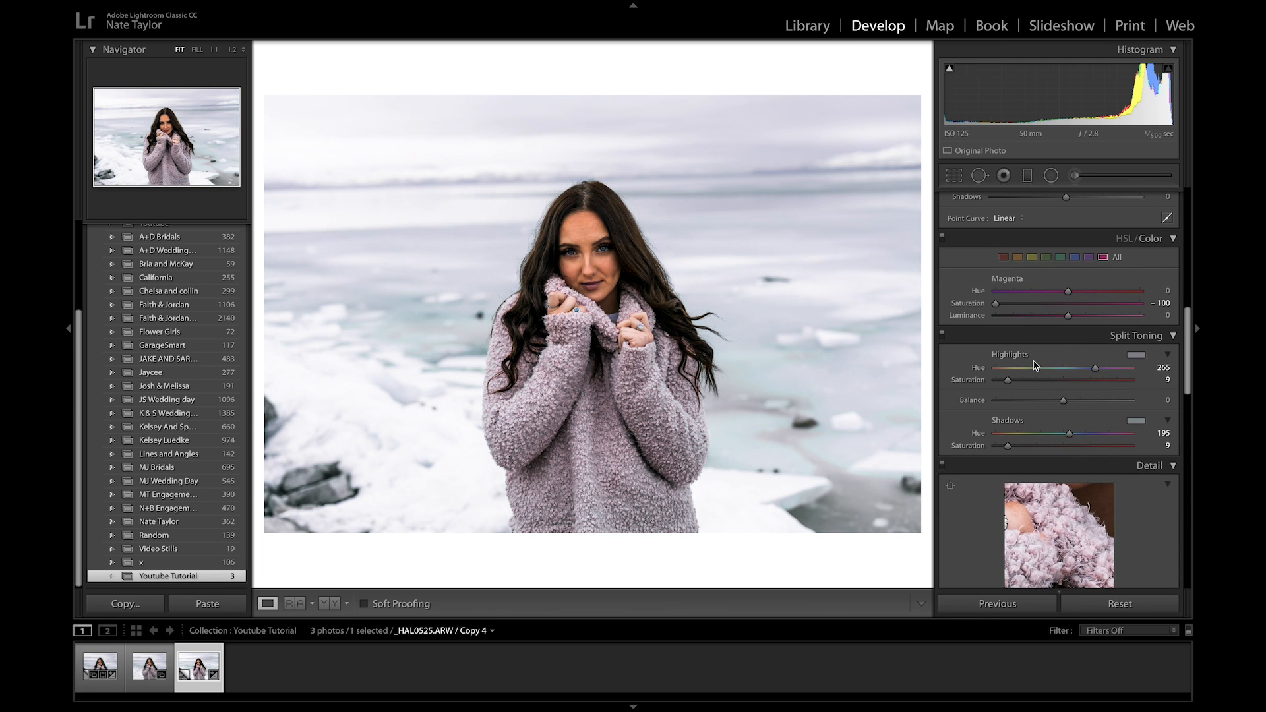
scroll(1034, 364, "down", 1)
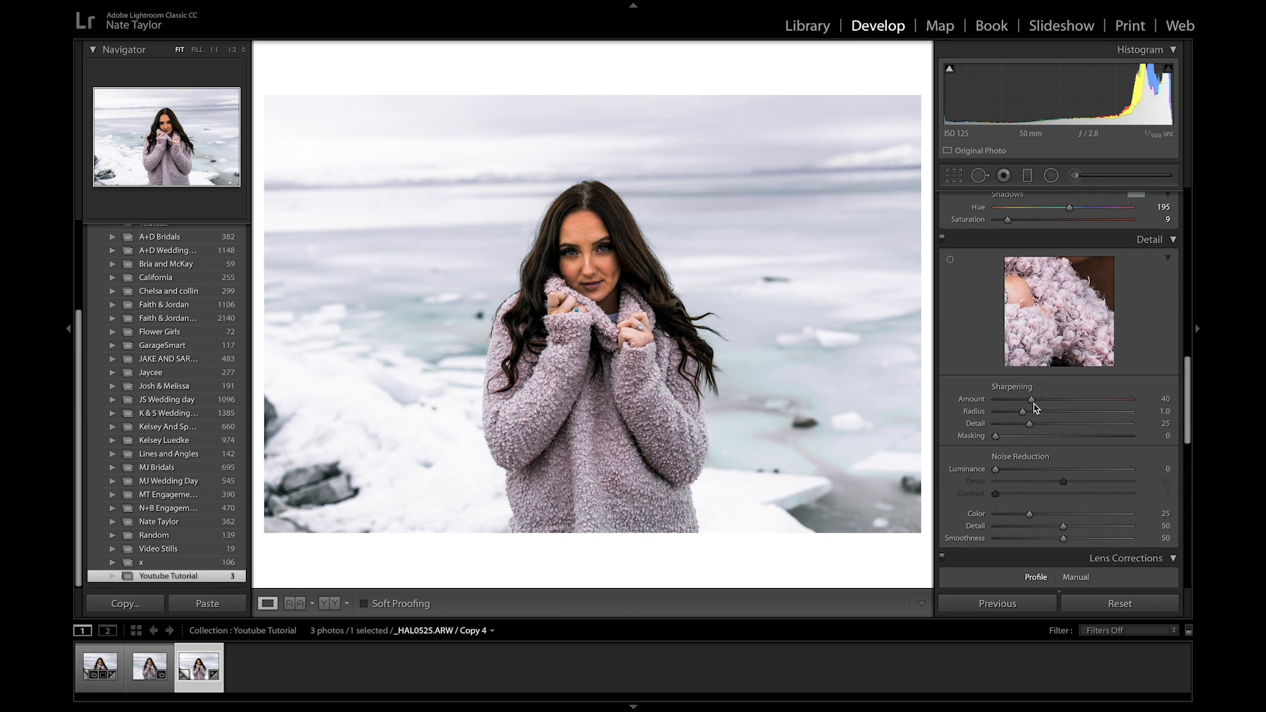
left_click_drag(1032, 400, 1066, 400)
left_click(582, 248)
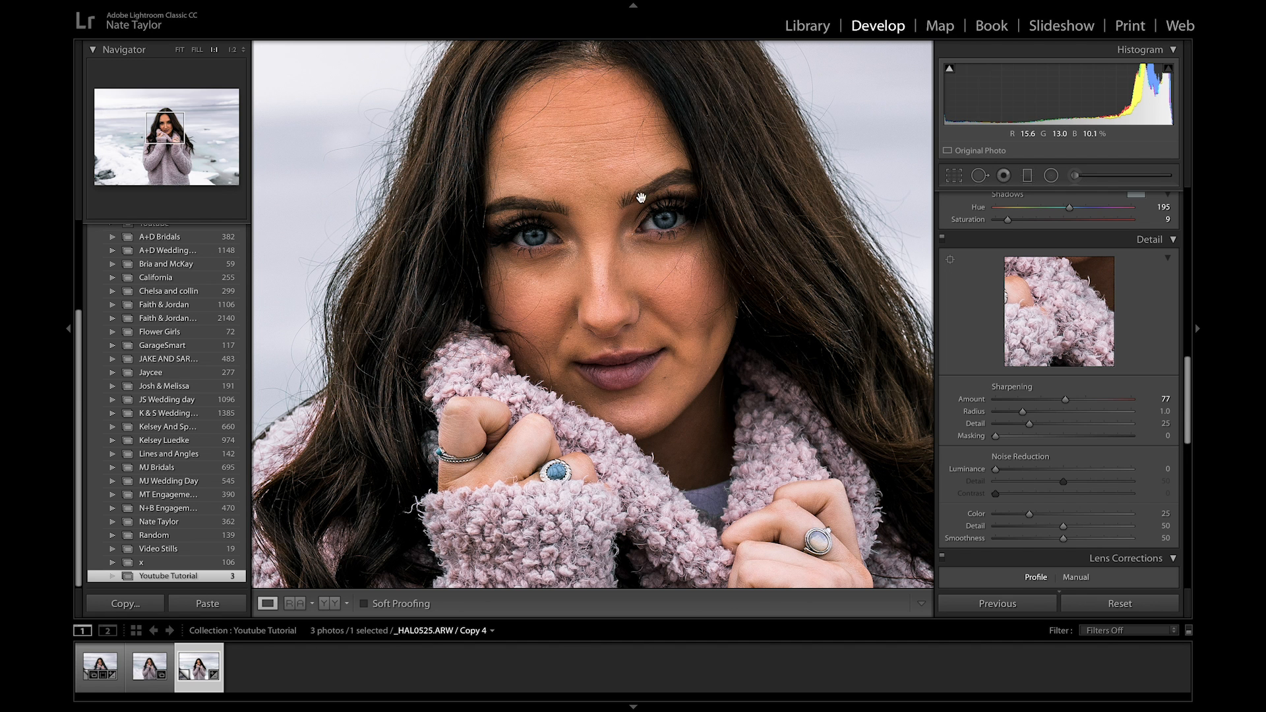
left_click(610, 273)
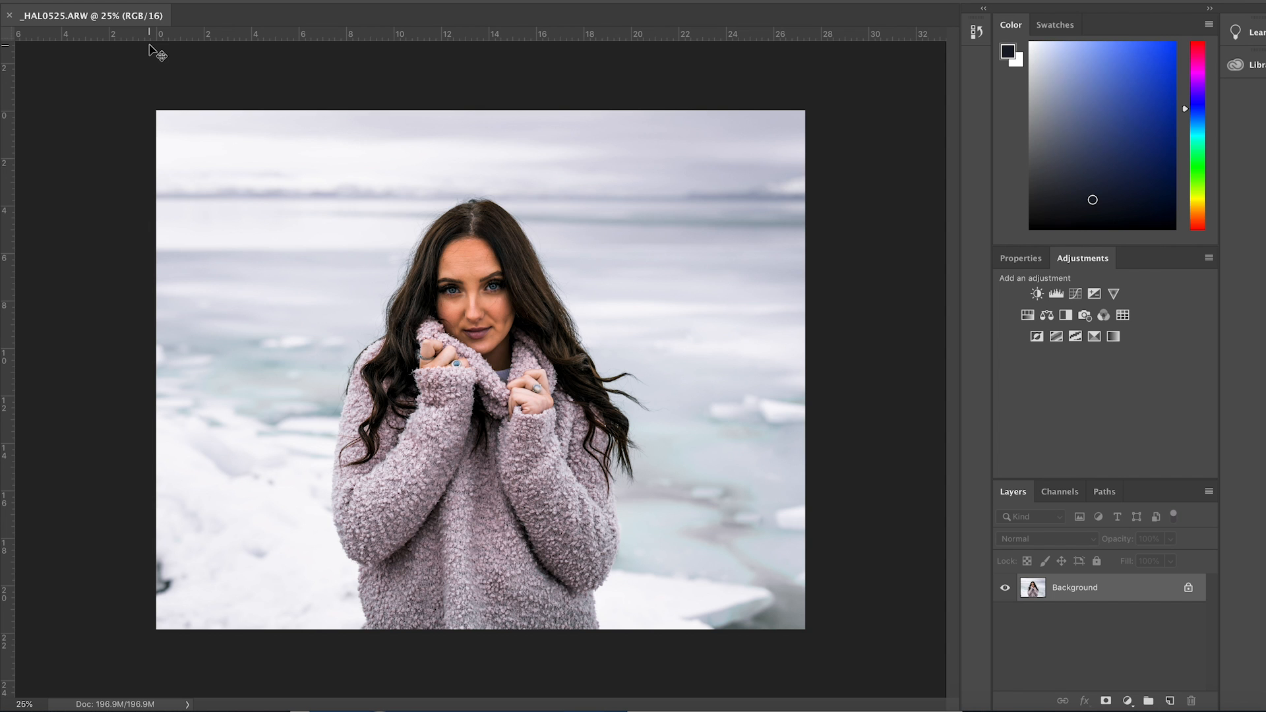
Step: In Photoshop, place the falling-snow image over the portrait and enlarge it to cover the whole canvas
left_click_drag(1074, 587, 582, 452)
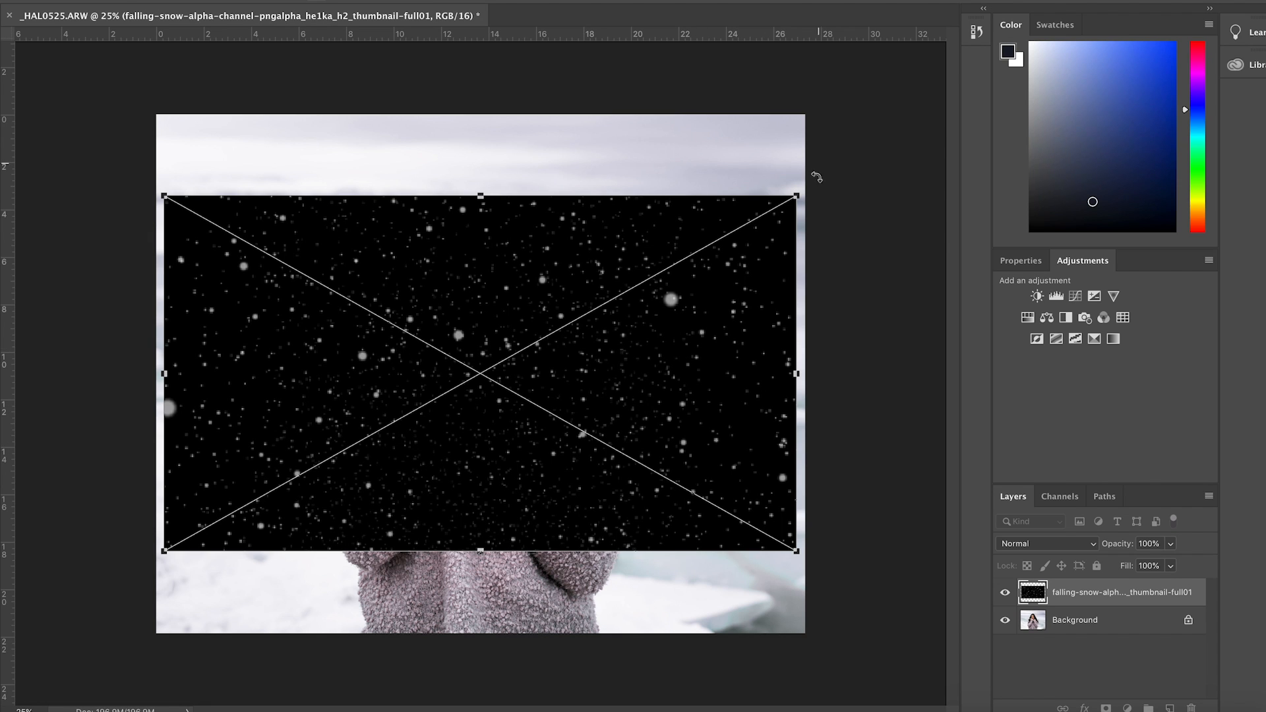
left_click_drag(796, 196, 824, 140)
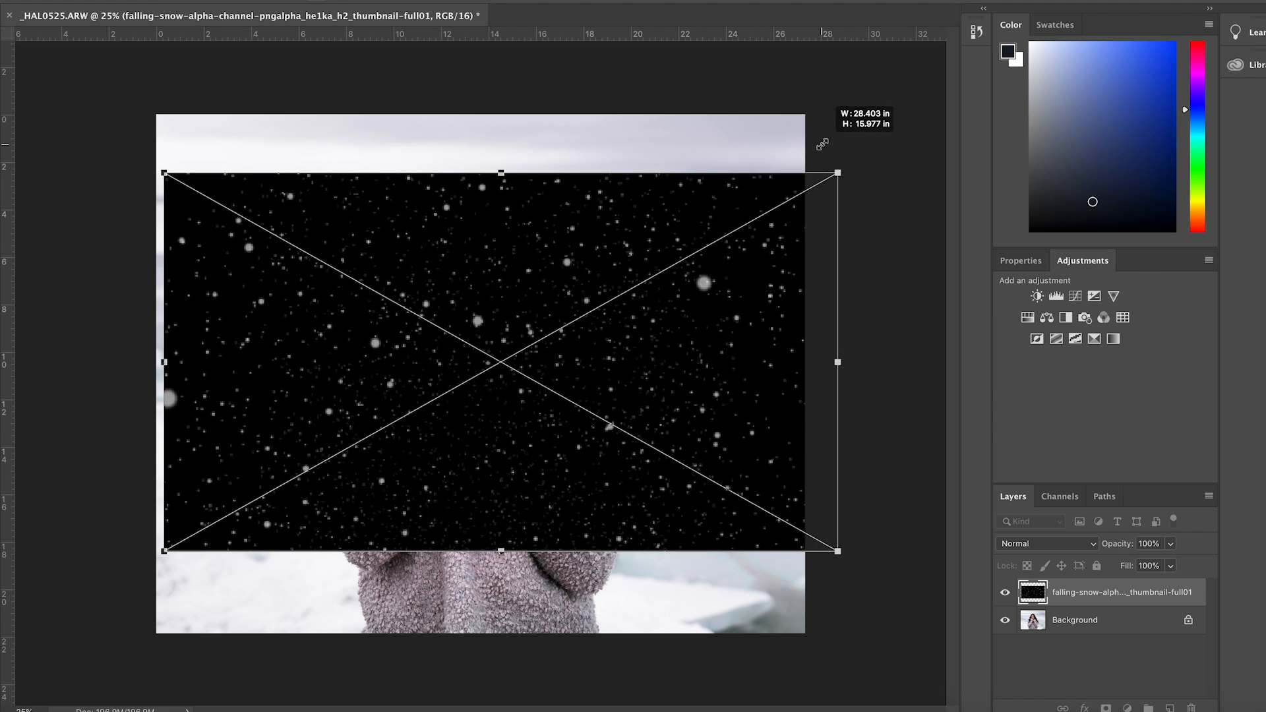
left_click_drag(163, 173, 62, 112)
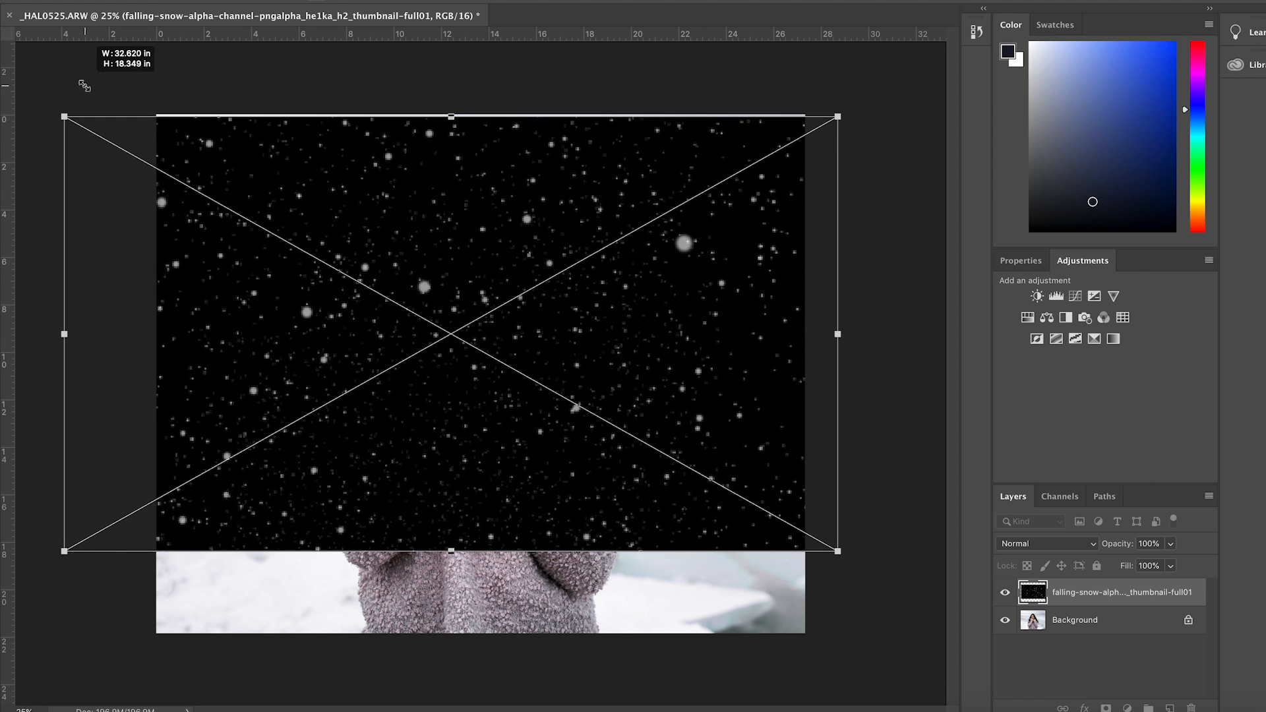
key("Return")
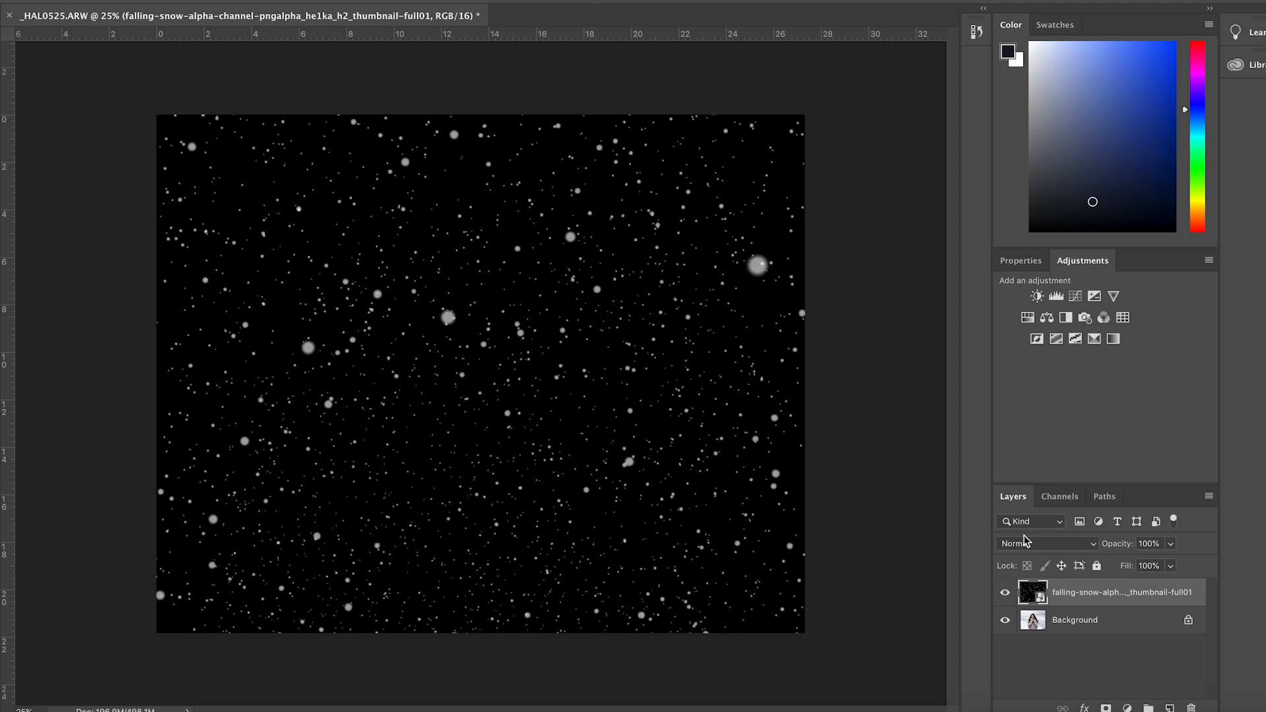
Step: Set the falling-snow layer's blend mode to Screen and its opacity to 70%
left_click(1088, 545)
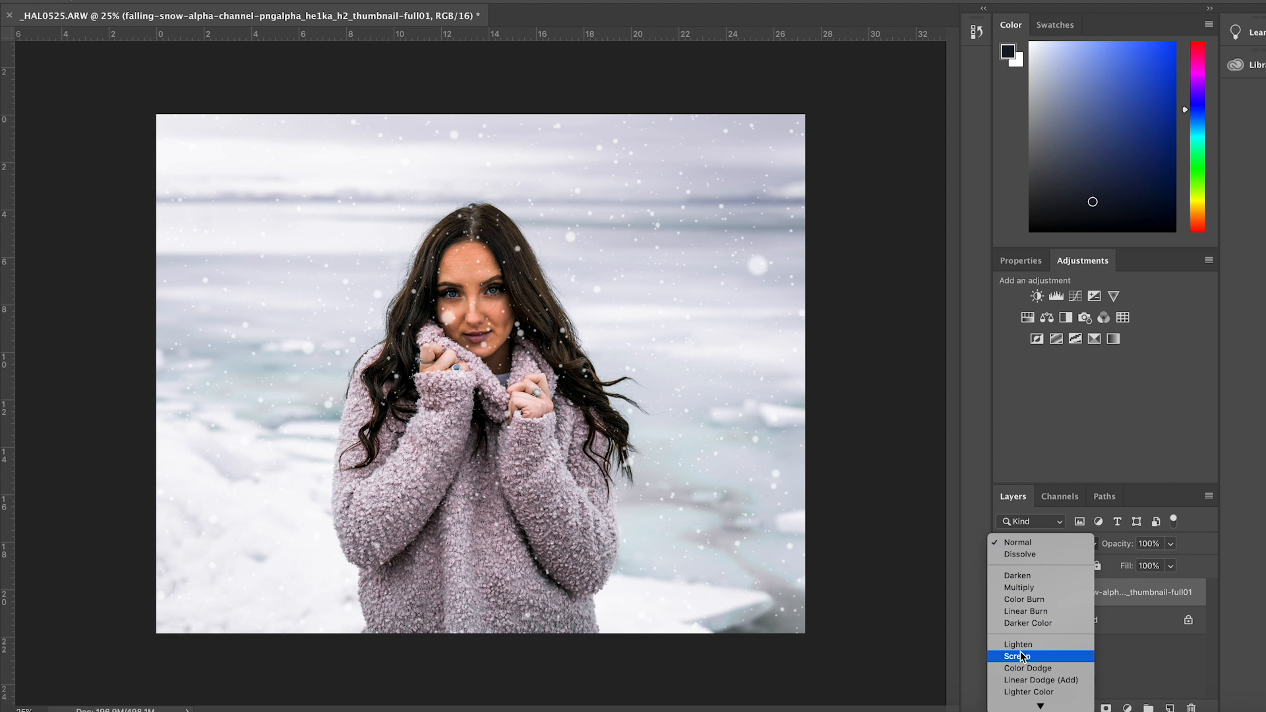
left_click(1020, 656)
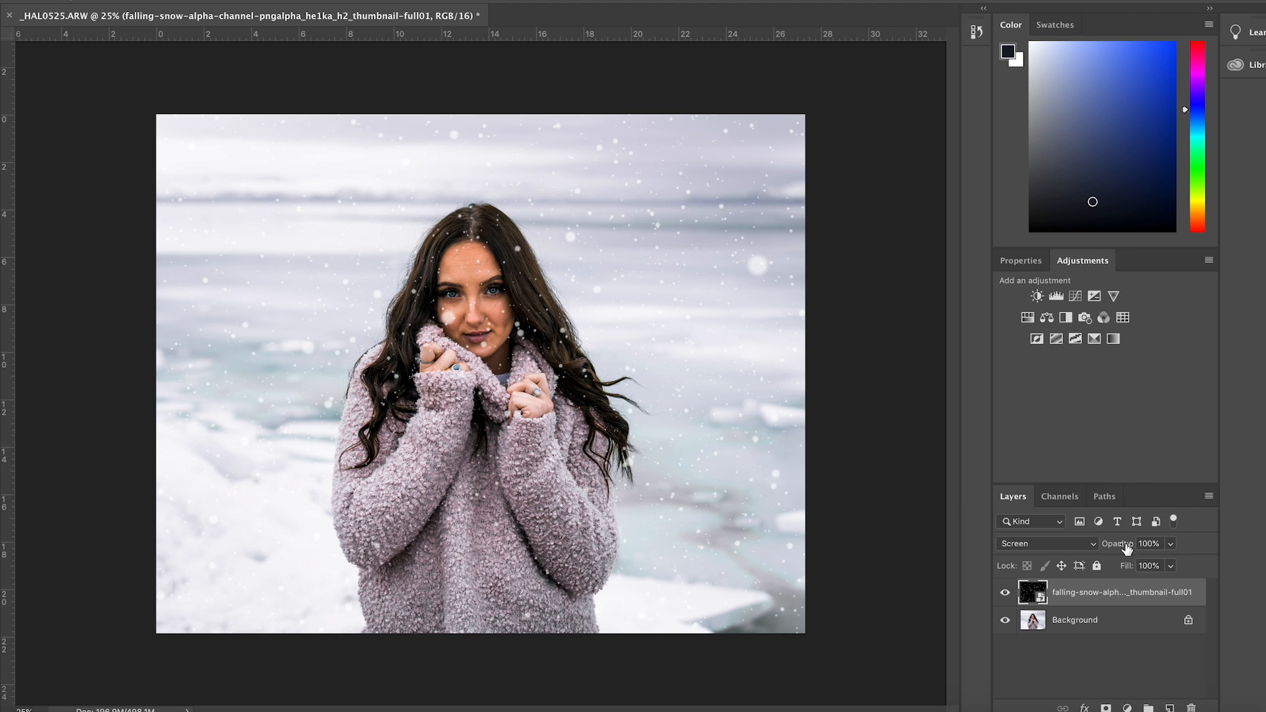
left_click(1170, 547)
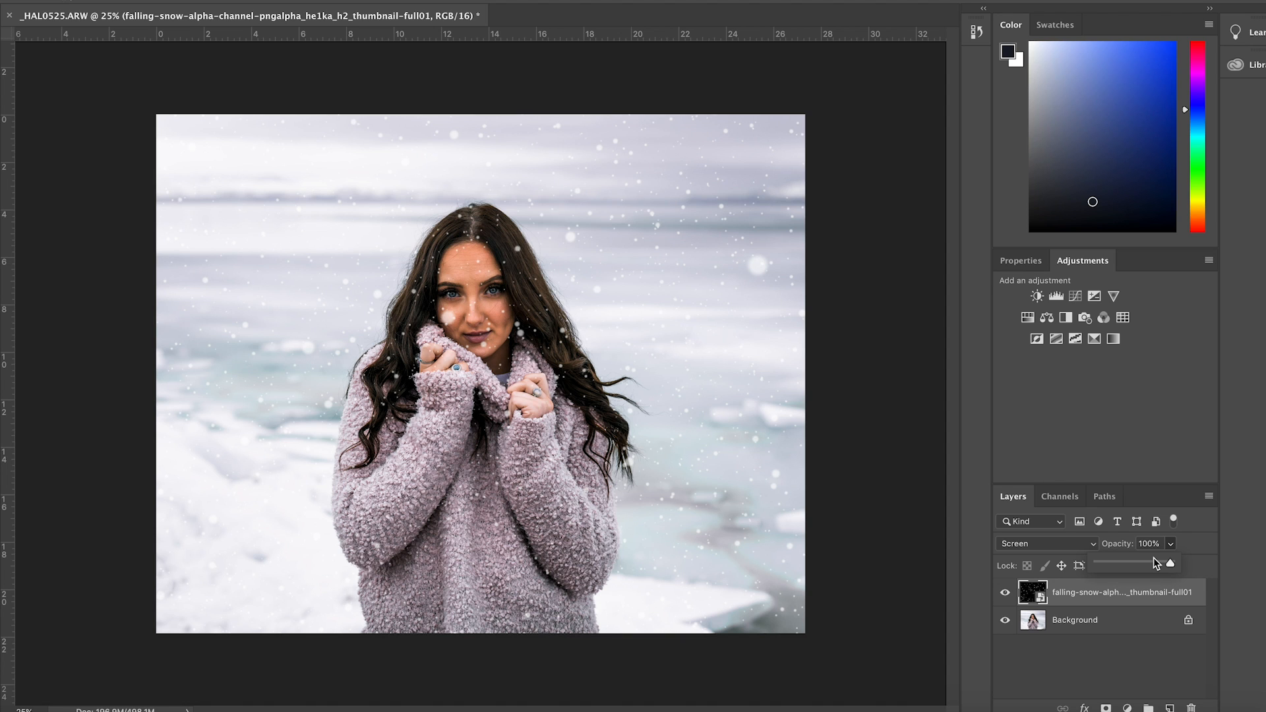
left_click_drag(1156, 562, 1147, 565)
left_click(1148, 565)
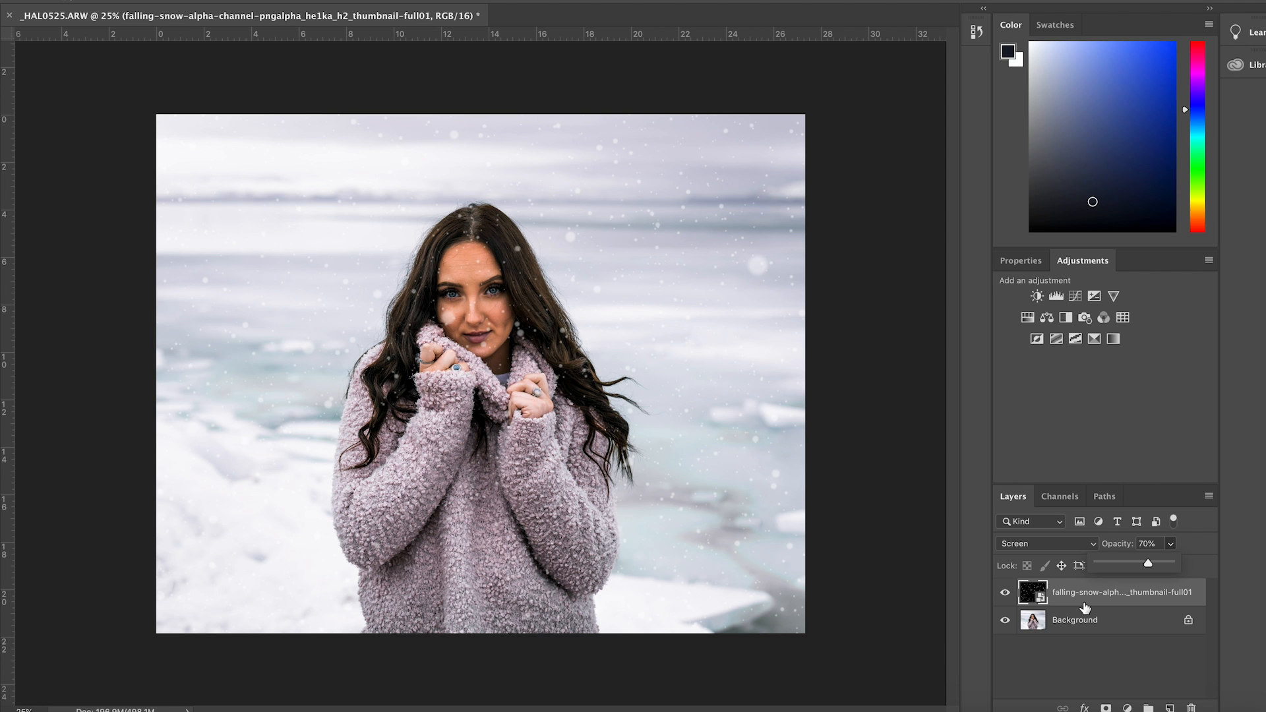
left_click(369, 2)
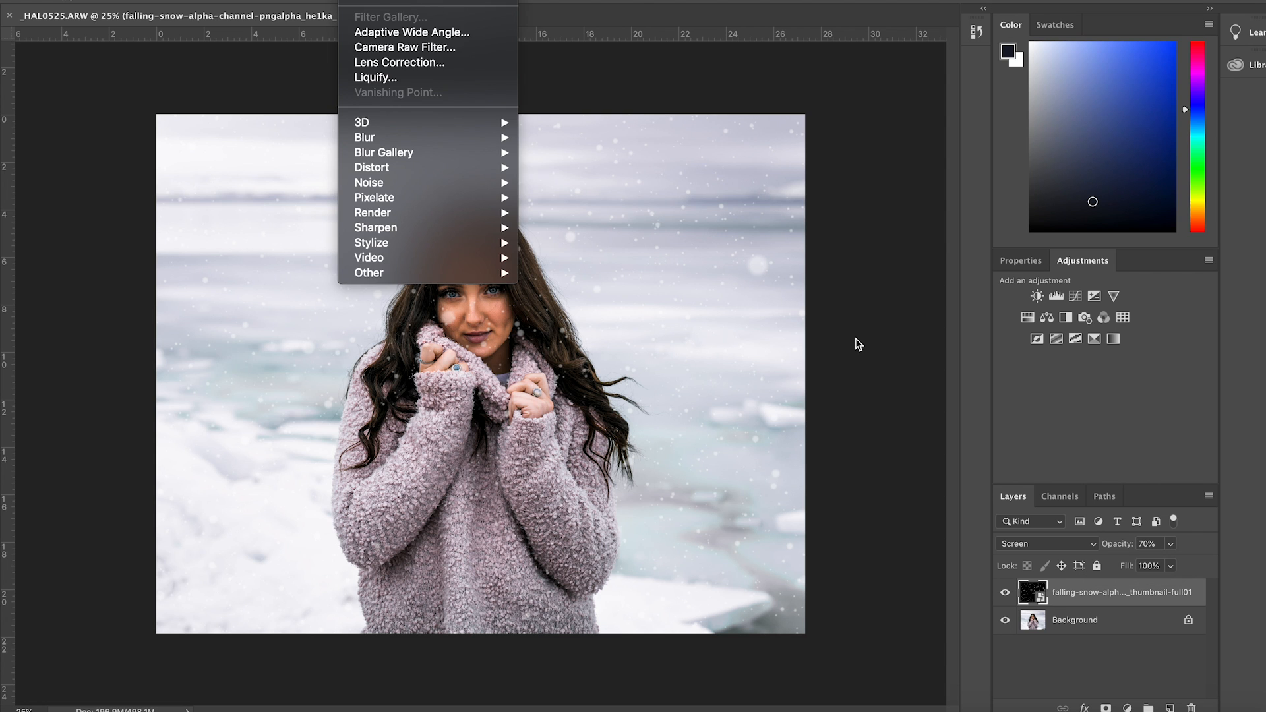
left_click(874, 352)
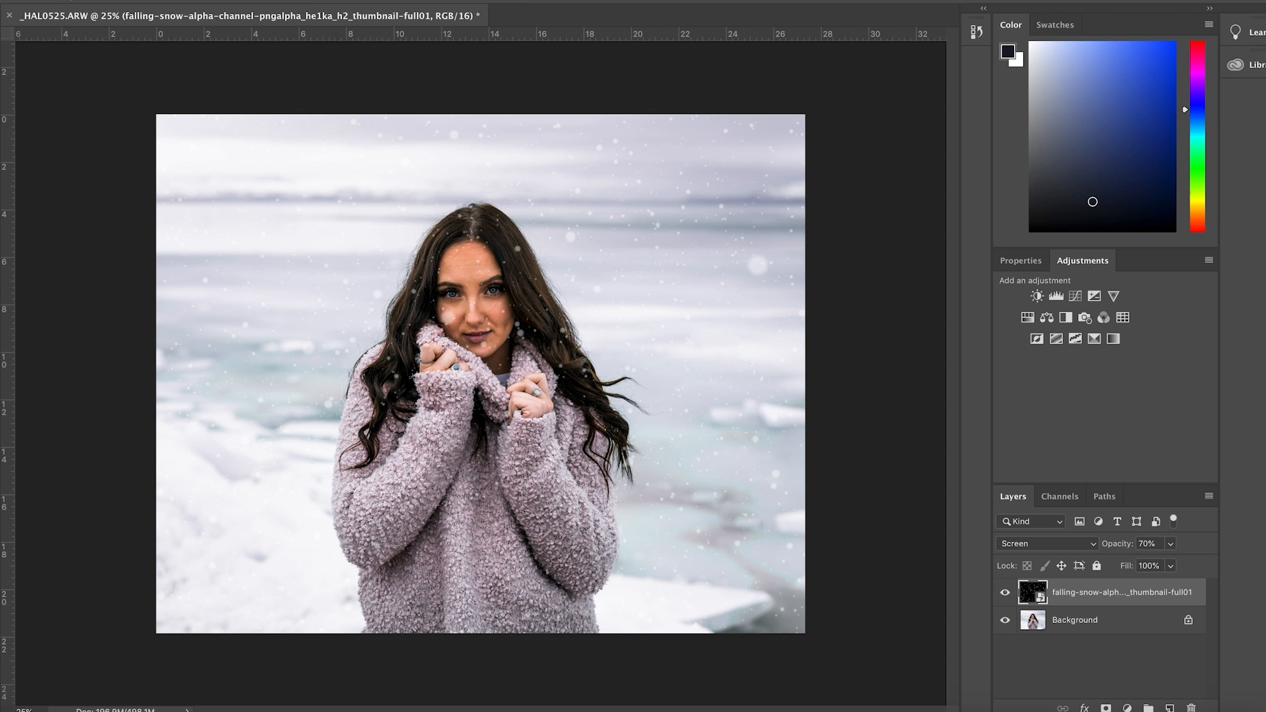
Step: Start a Motion Blur on the falling-snow layer with an angle of 90° and a distance of 65 pixels
left_click(369, 1)
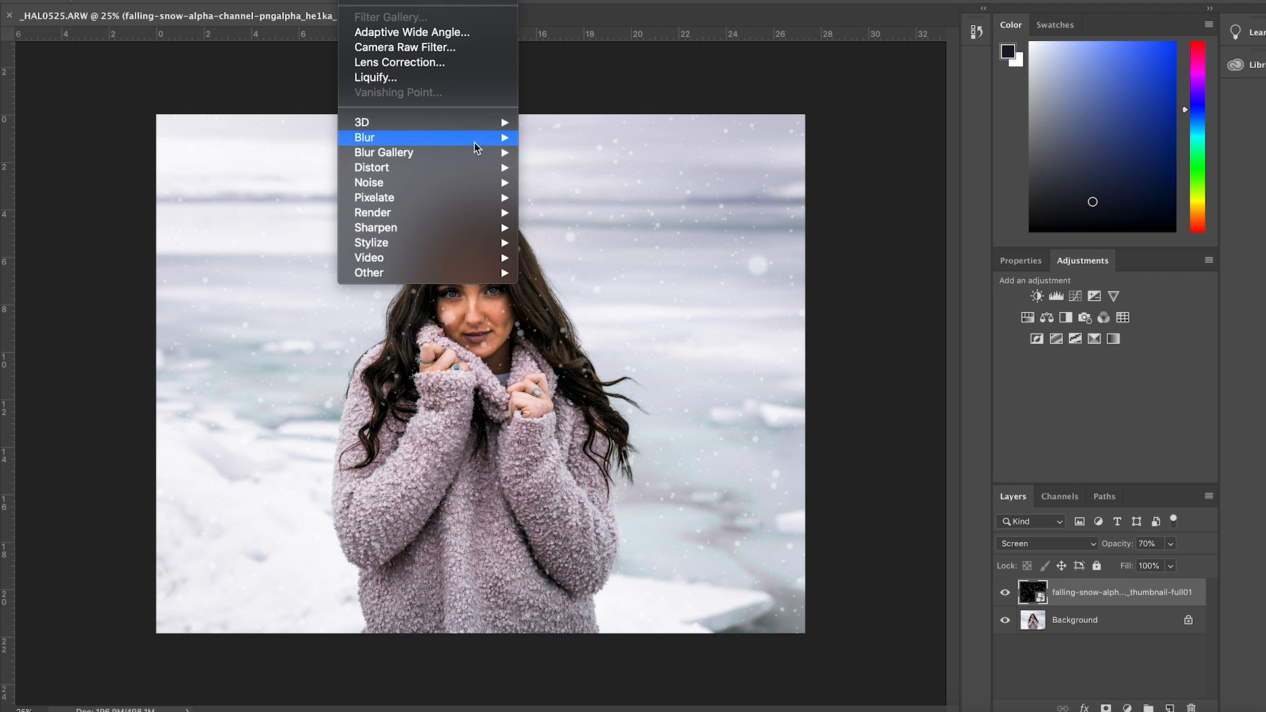
mouse_move(478, 146)
left_click(588, 227)
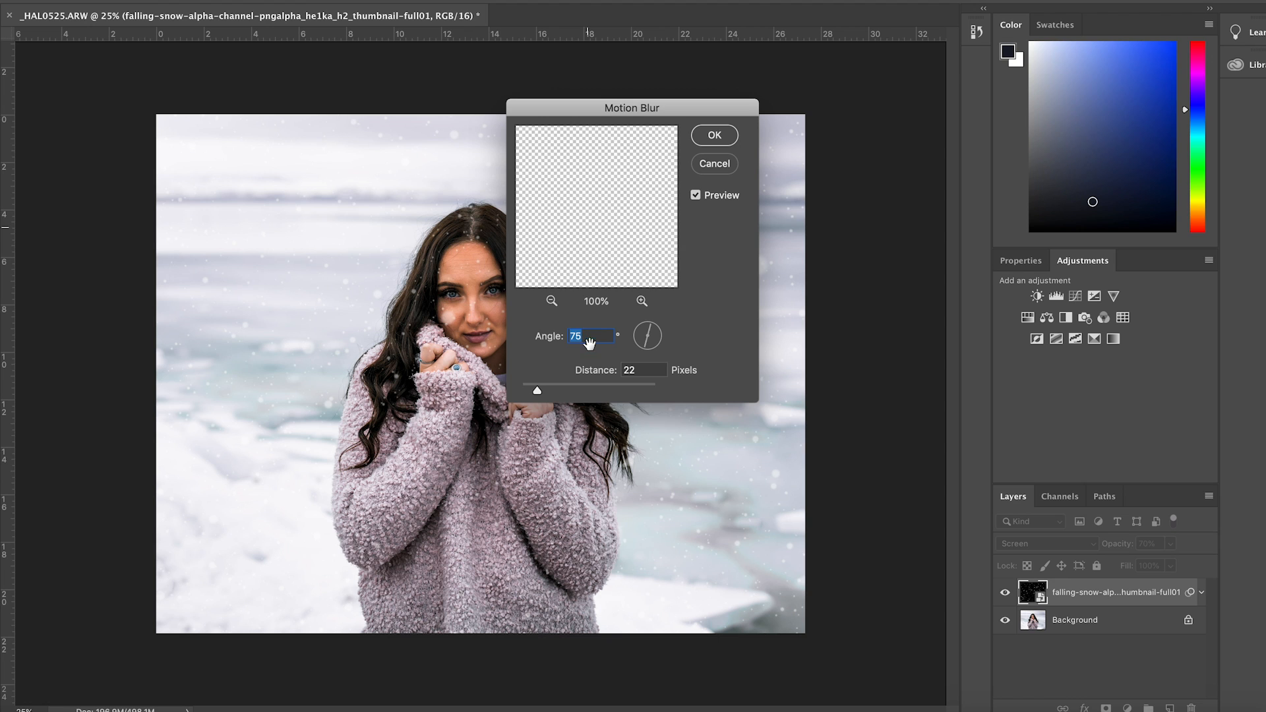
left_click(592, 338)
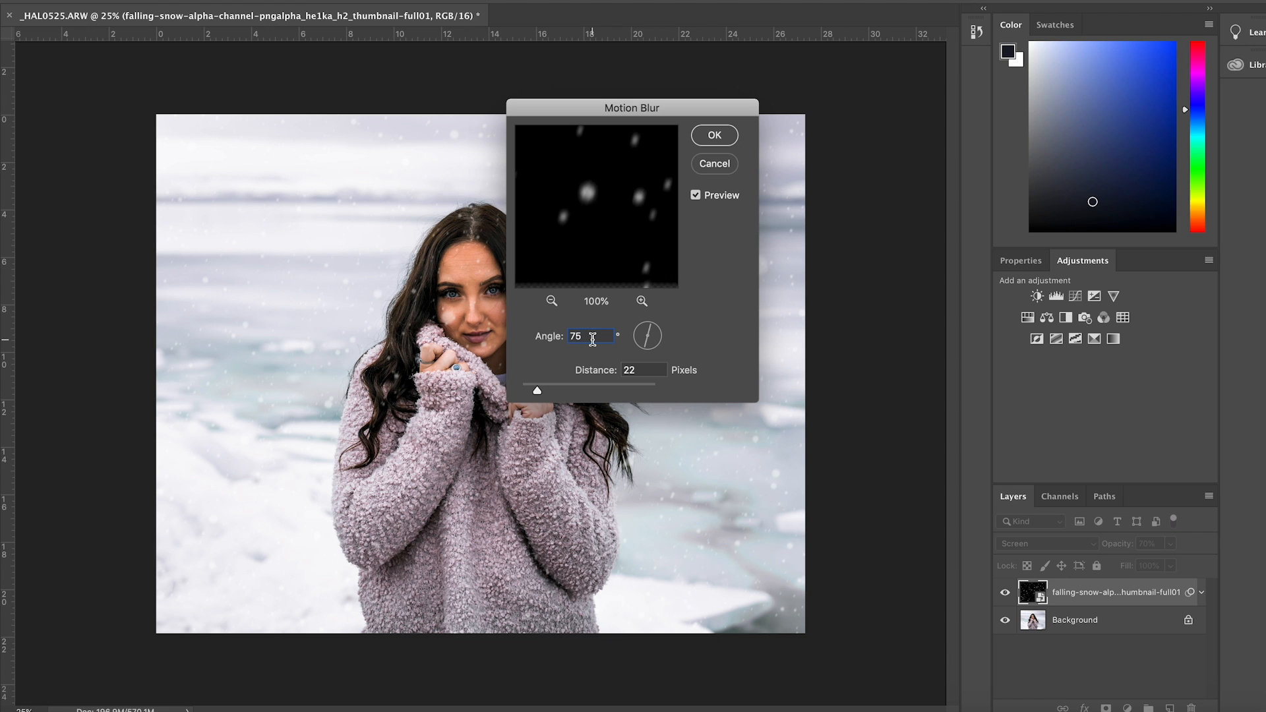
key("BackSpace")
key("BackSpace")
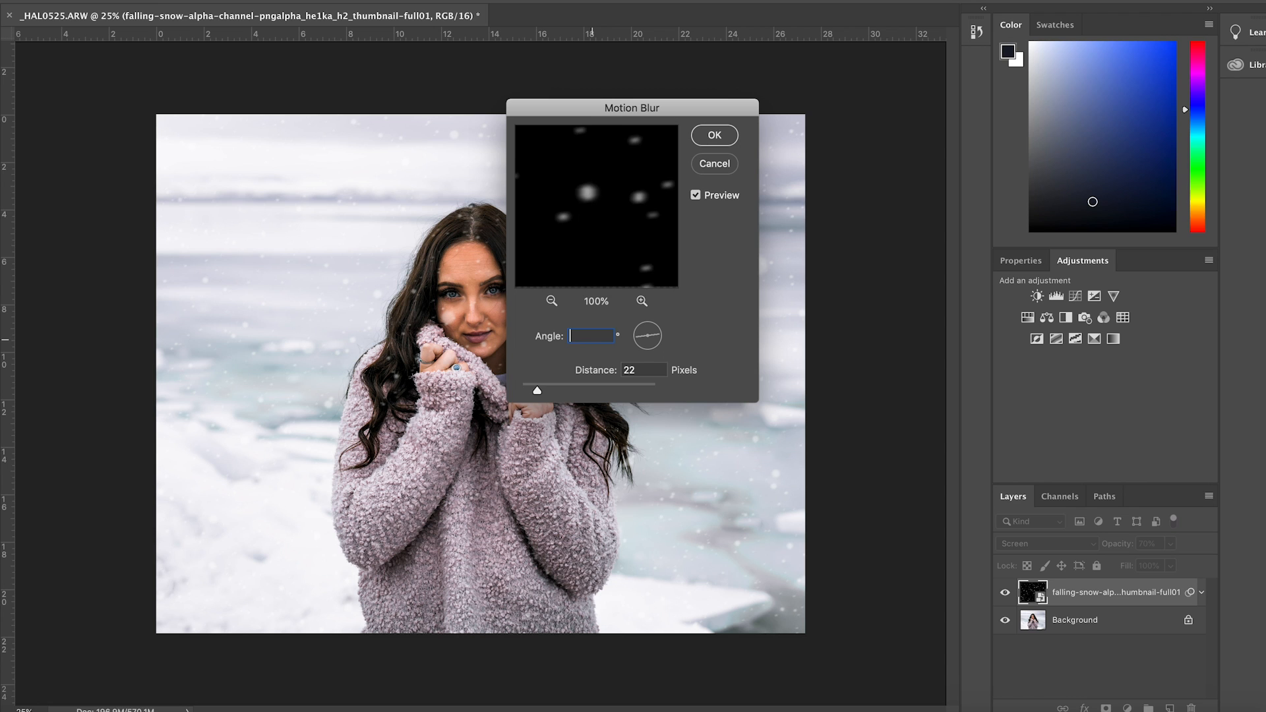
type("90")
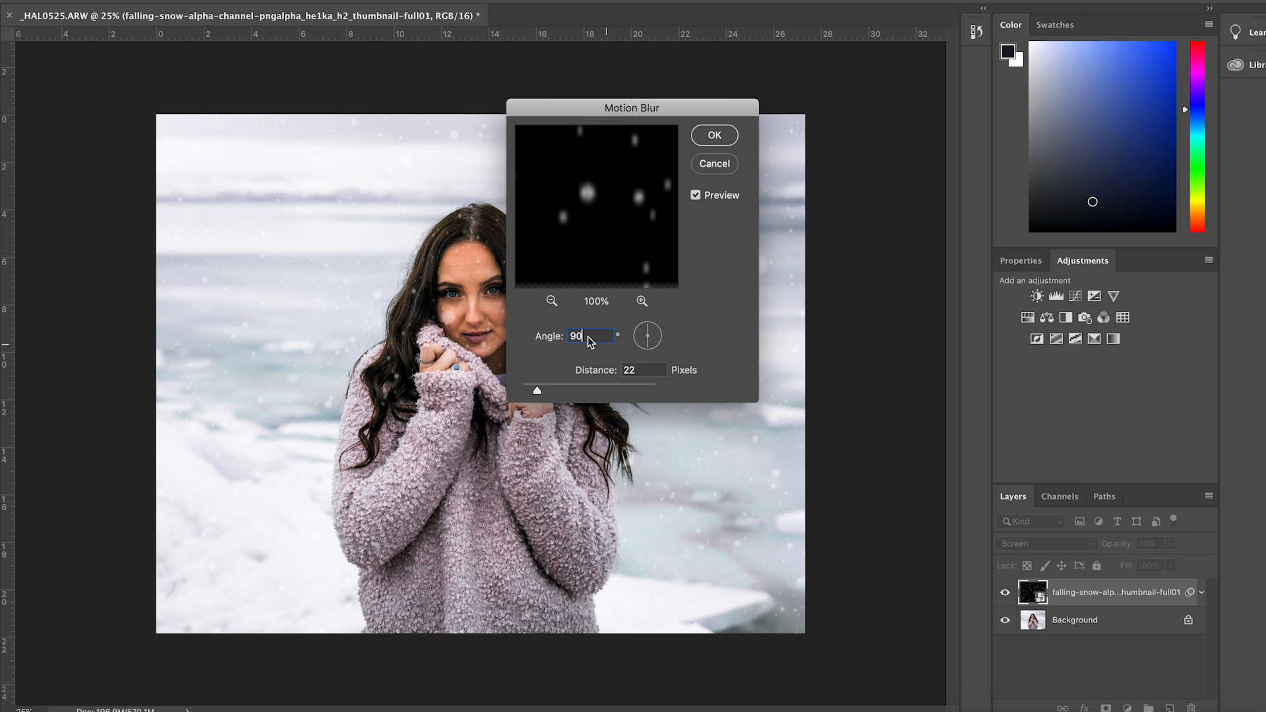
left_click_drag(539, 391, 563, 394)
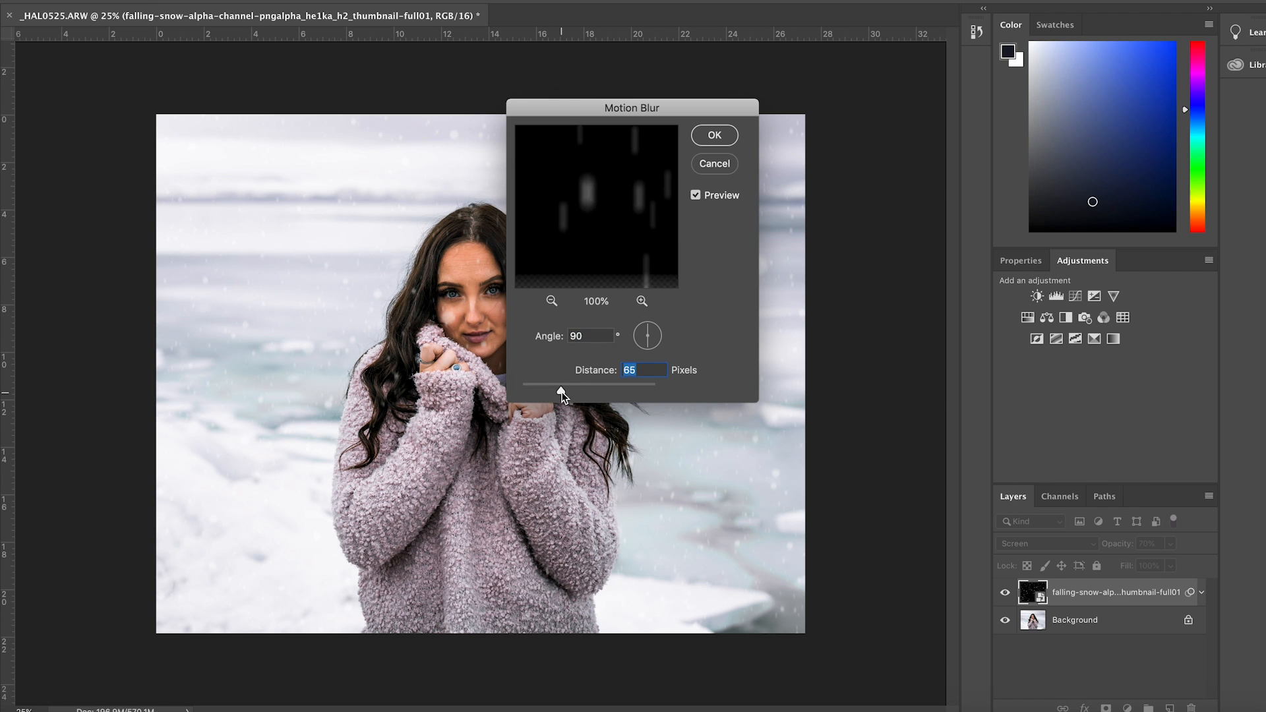
Step: Change the Motion Blur angle to 50° and apply the blur to the snow layer
left_click(585, 336)
key("BackSpace")
type("50")
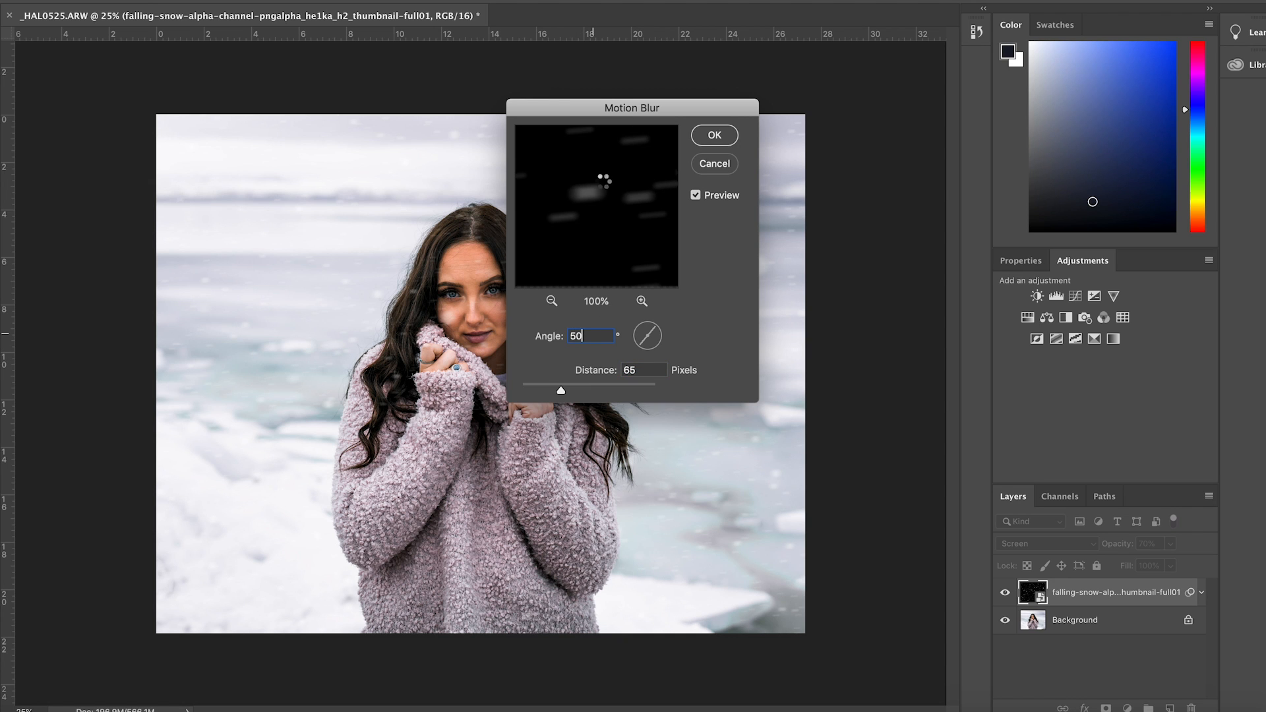
key("Return")
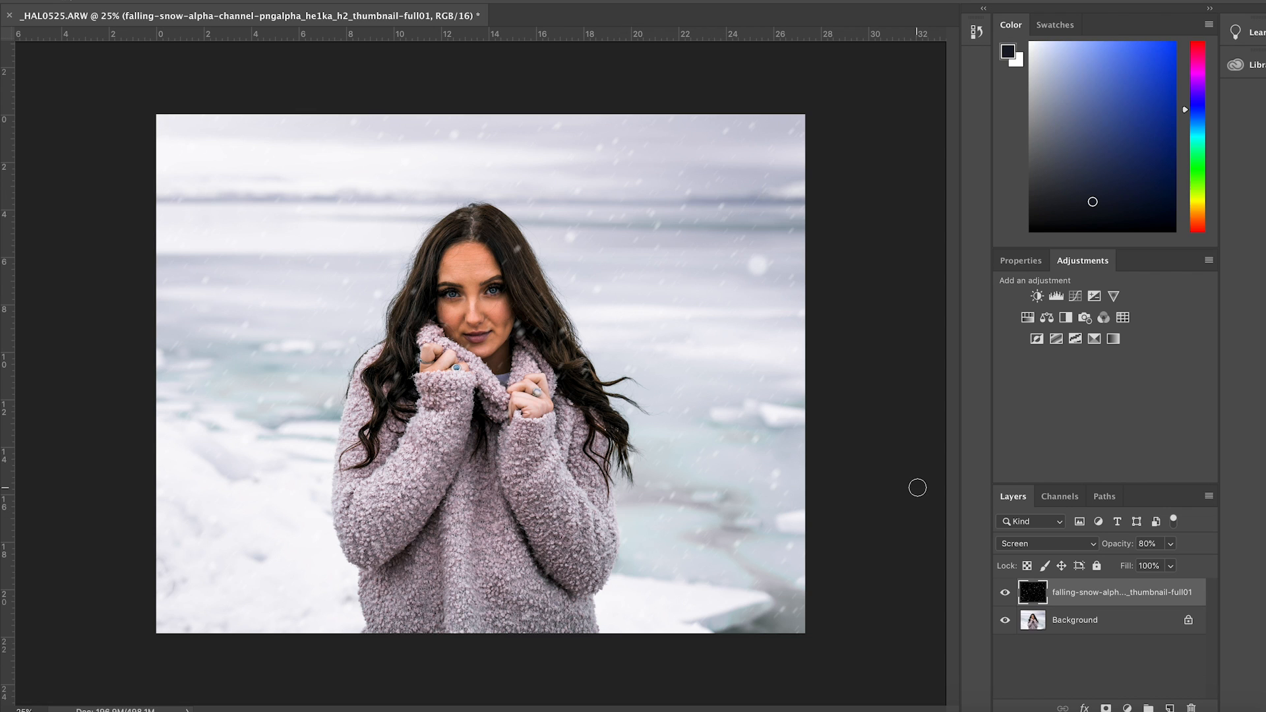
Step: Save the snow composite, switch to Lightroom and compare the edited photo with the unedited original
key("v")
left_click(109, 1)
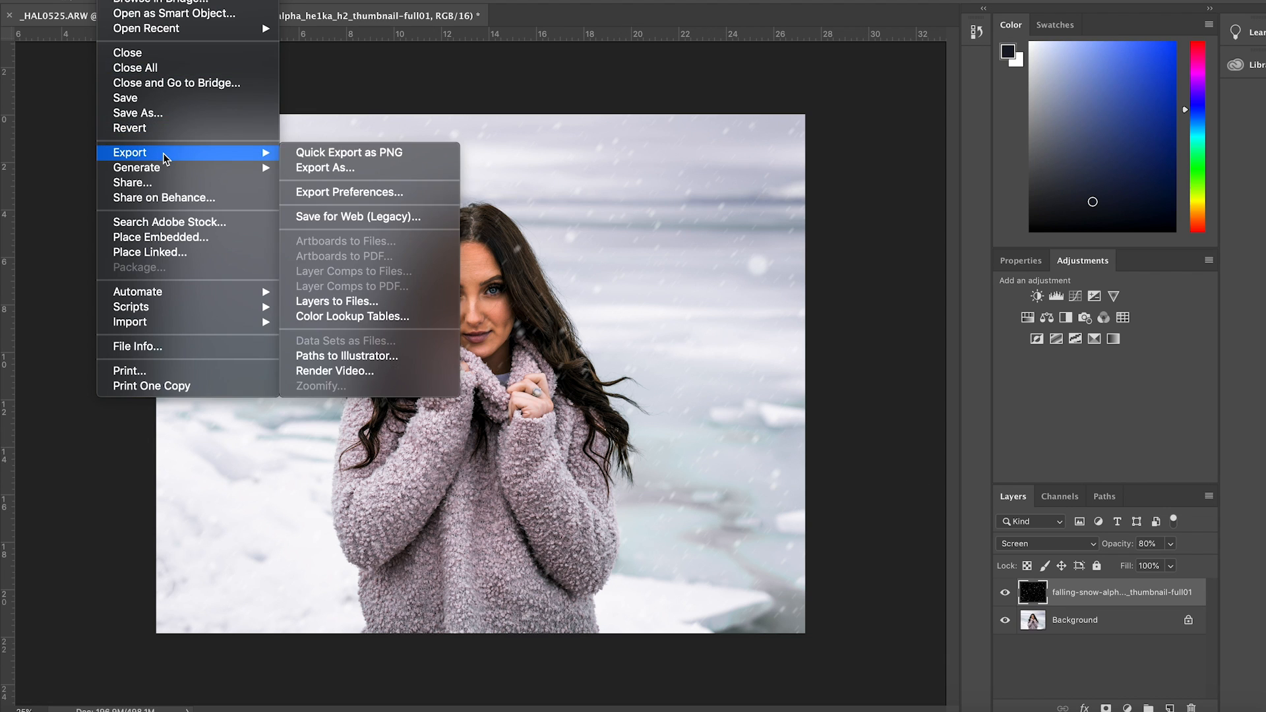
left_click(146, 101)
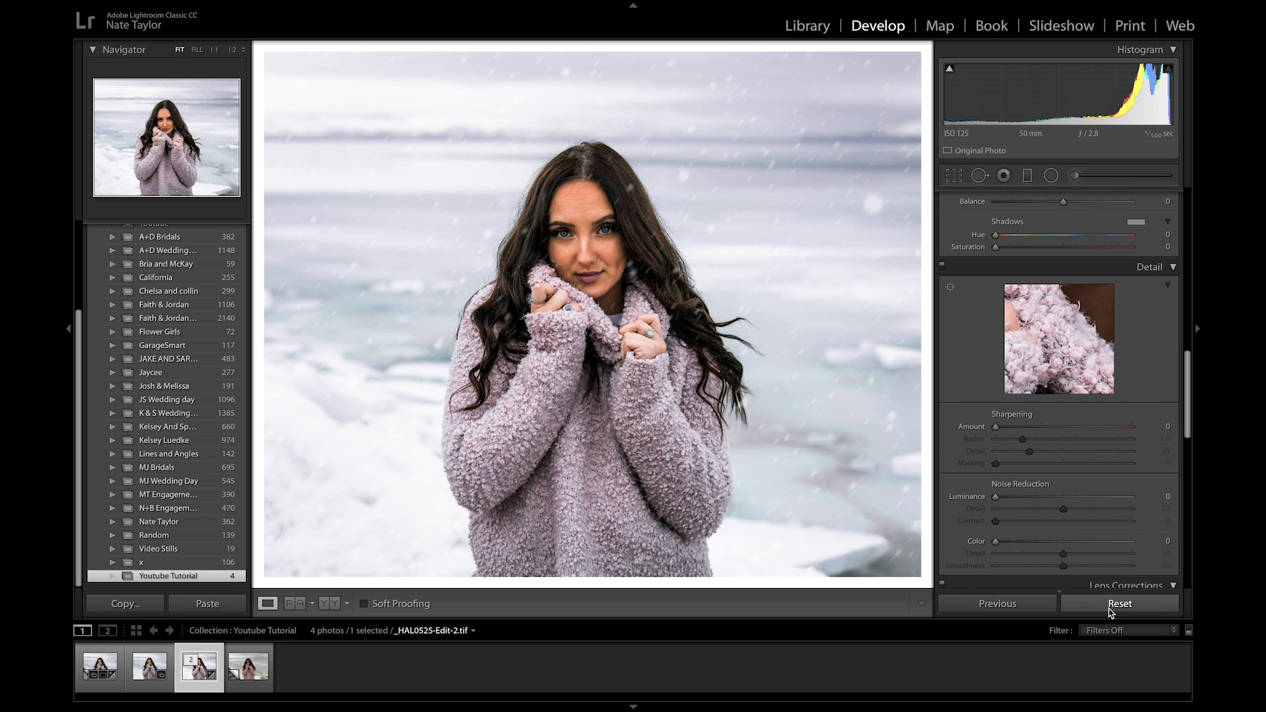
key("Right")
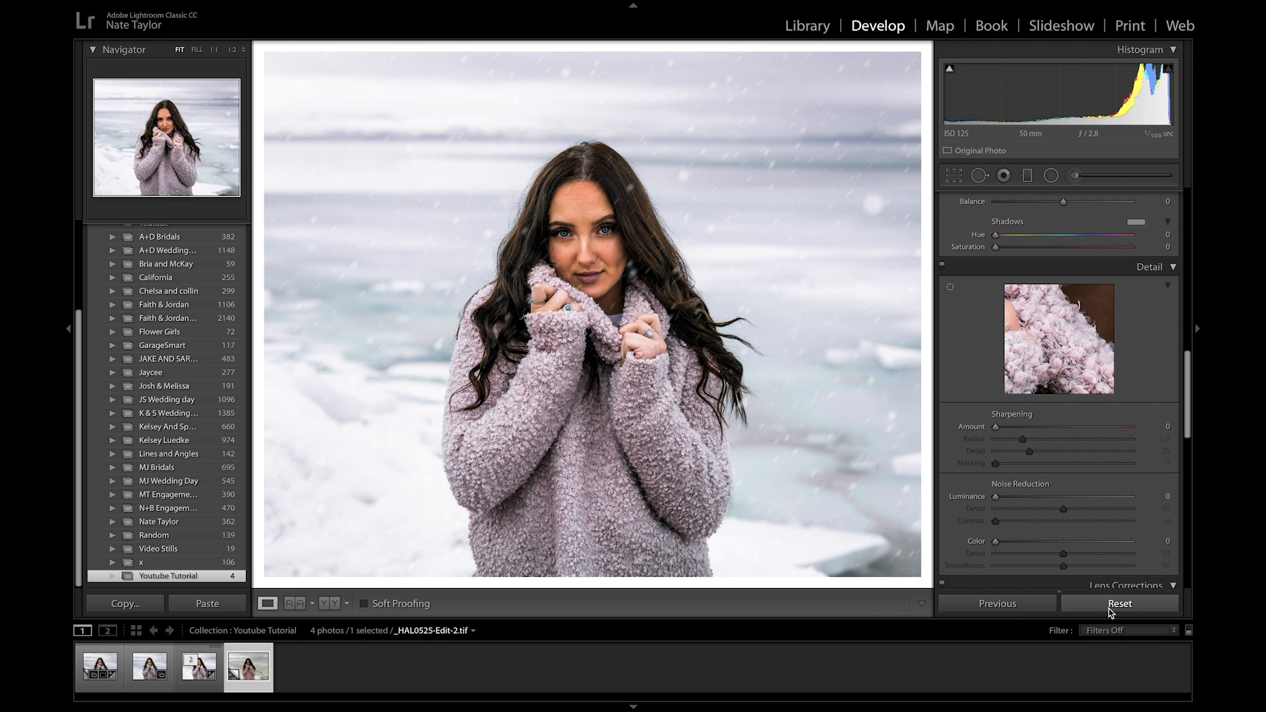
key("Left")
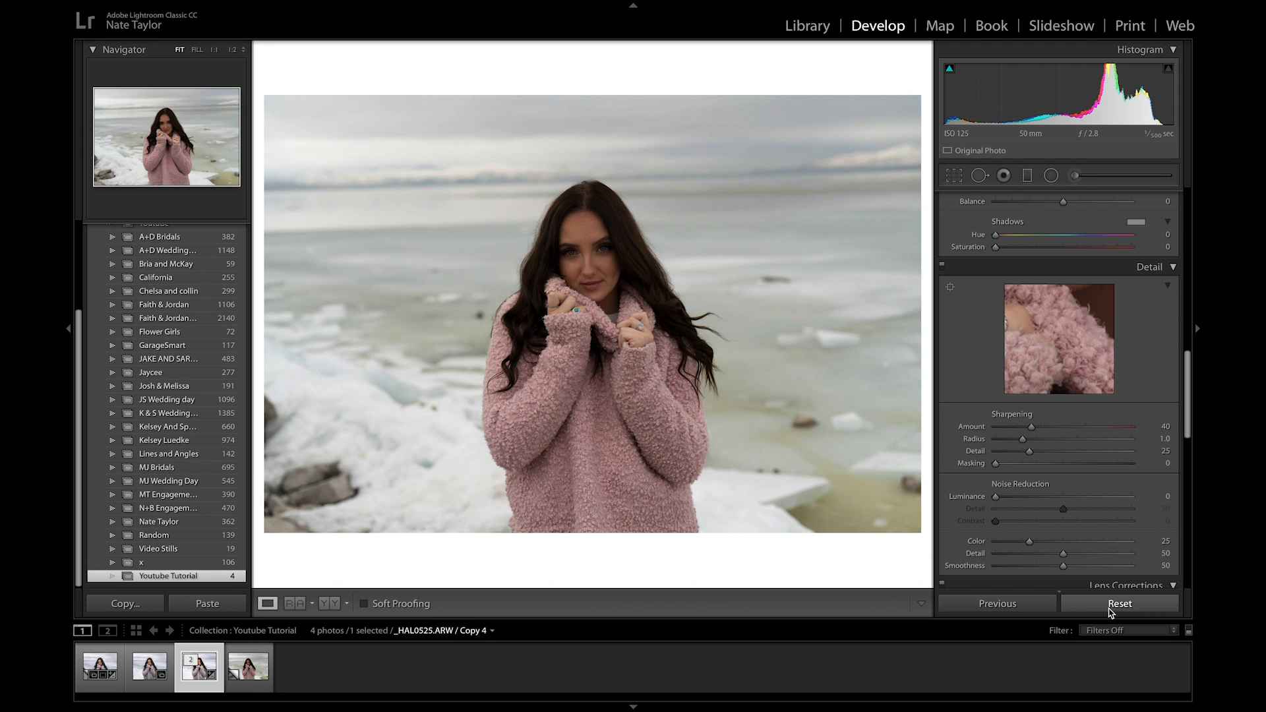